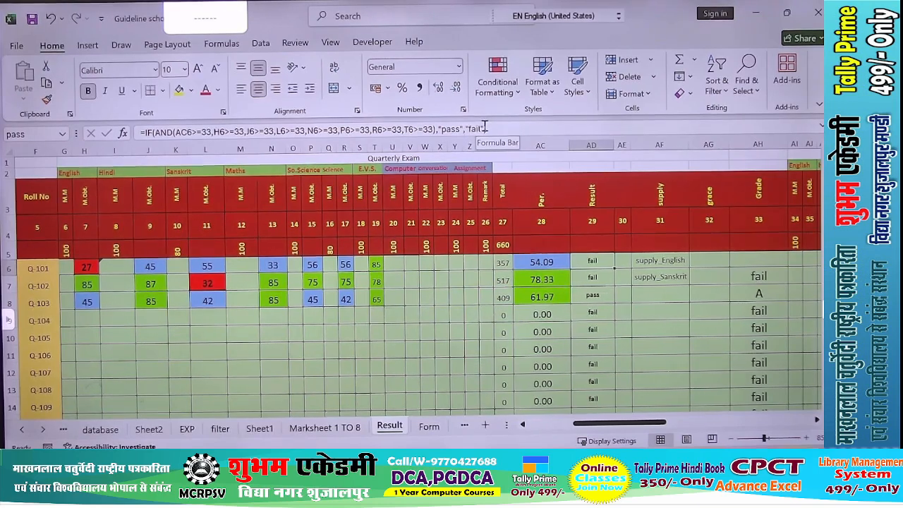
In roll number Q-101's Result formula, replace the "fail" value with a nested if(and( whose first condition is H6<33.
click(484, 128)
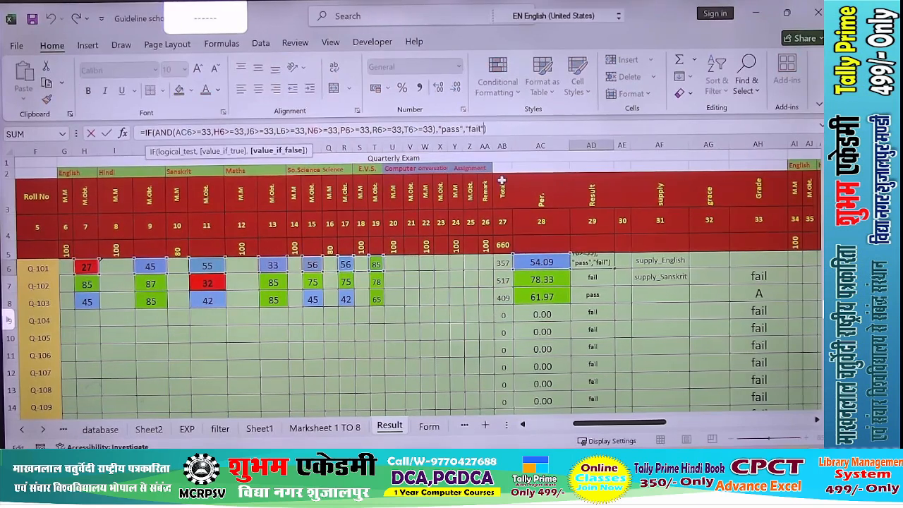
key(BackSpace)
key(BackSpace)
key(BackSpace)
key(BackSpace)
key(BackSpace)
key(BackSpace)
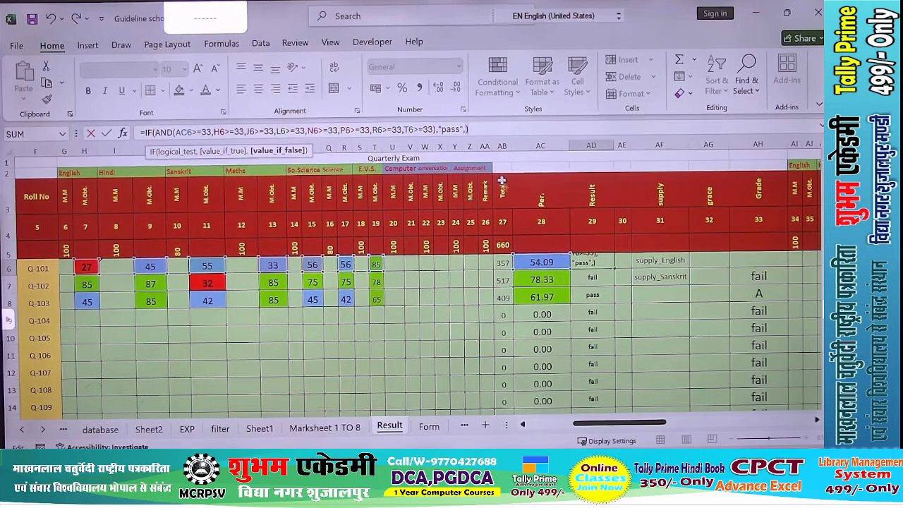
text(if(and()
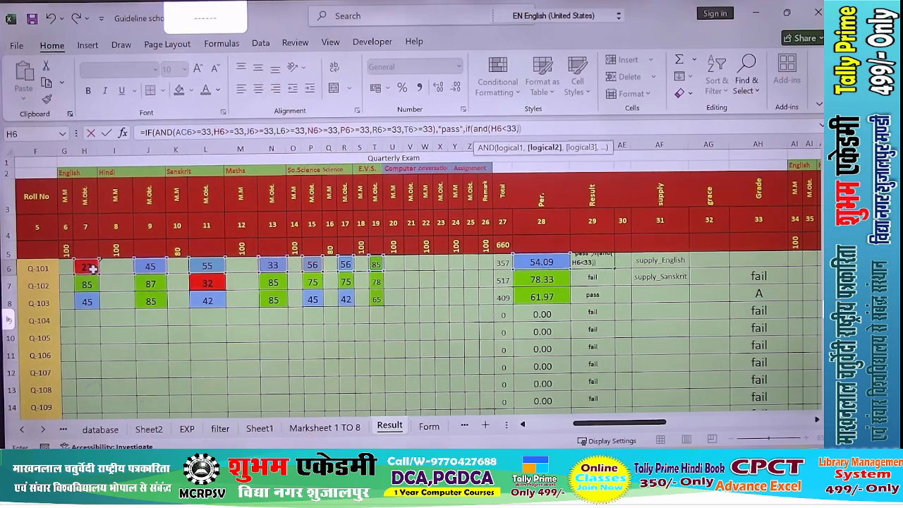
Add the conditions J6<33 and L6>=33 to the nested AND in Q-101's Result formula.
click(155, 266)
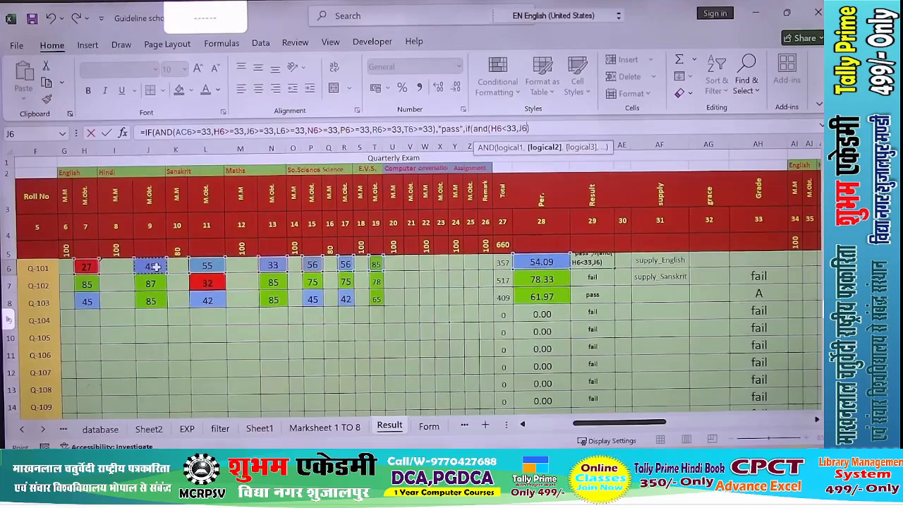
text(<33)
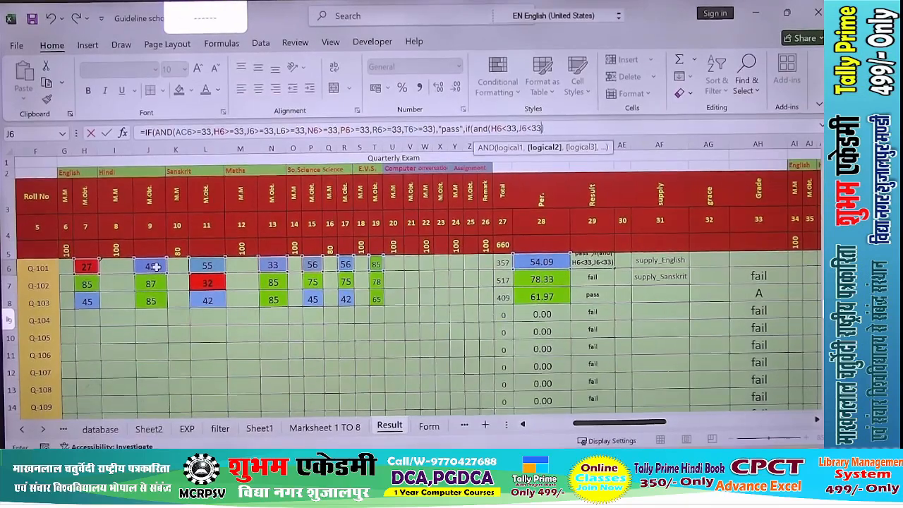
text(,)
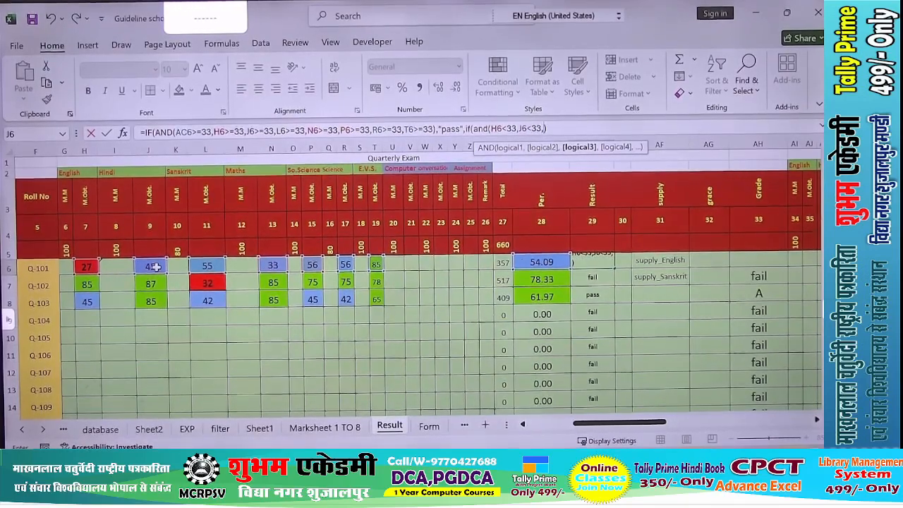
click(208, 264)
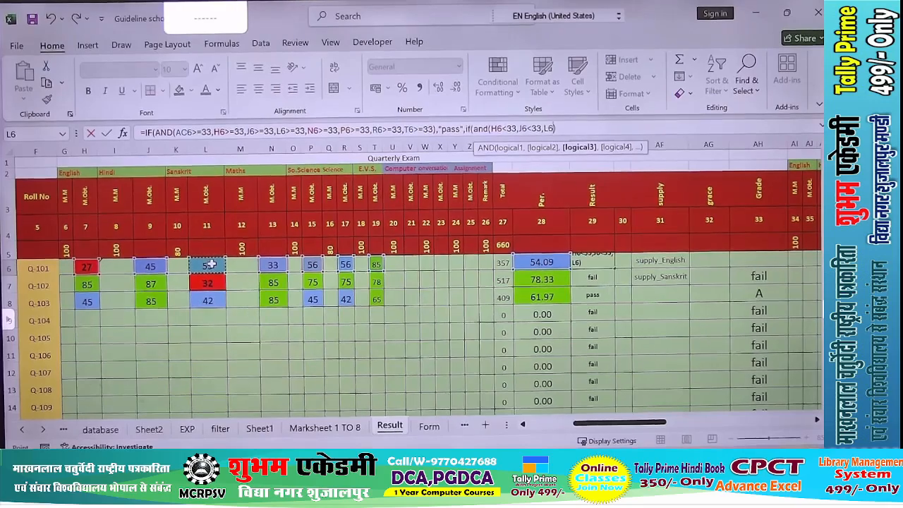
text(>=33))
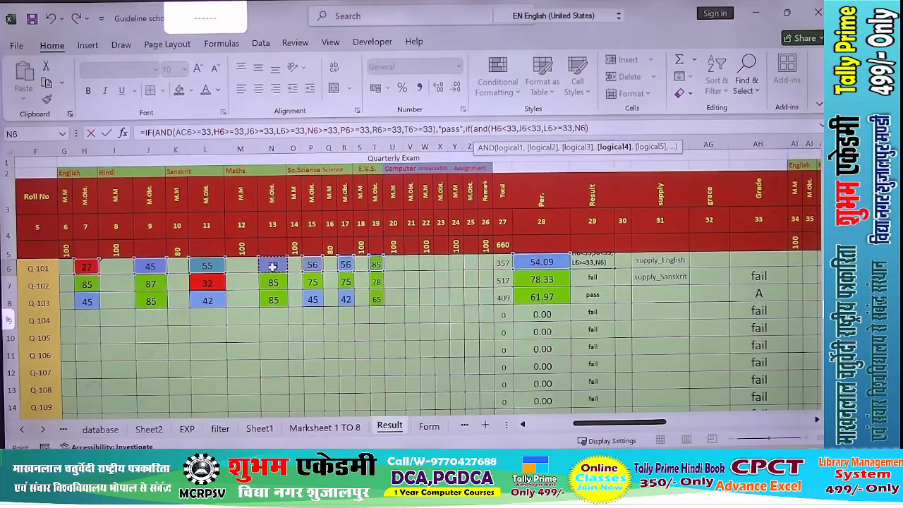
Add N6>=33, P6>=33, R6>=33 and T6>=33 to the nested AND, return "fail" when true, and commit the Result formula.
click(273, 265)
text(>=33,)
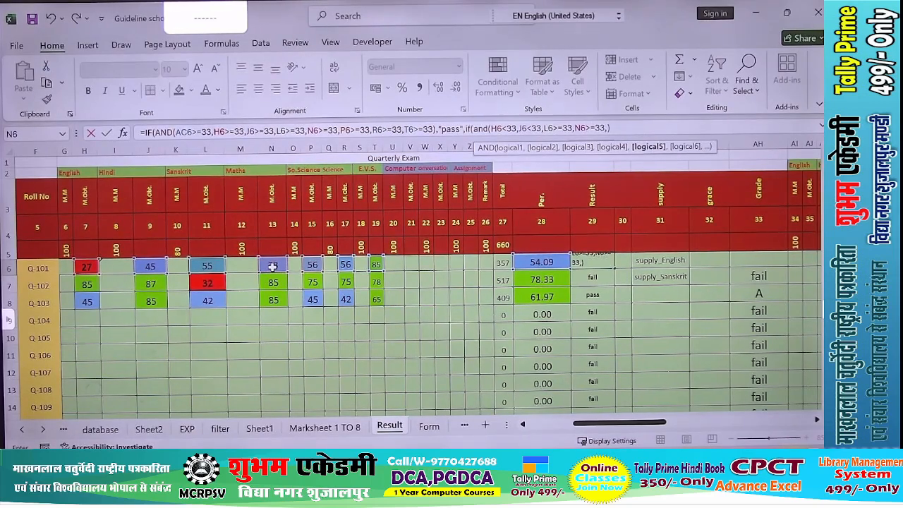
click(315, 264)
text(>=33,)
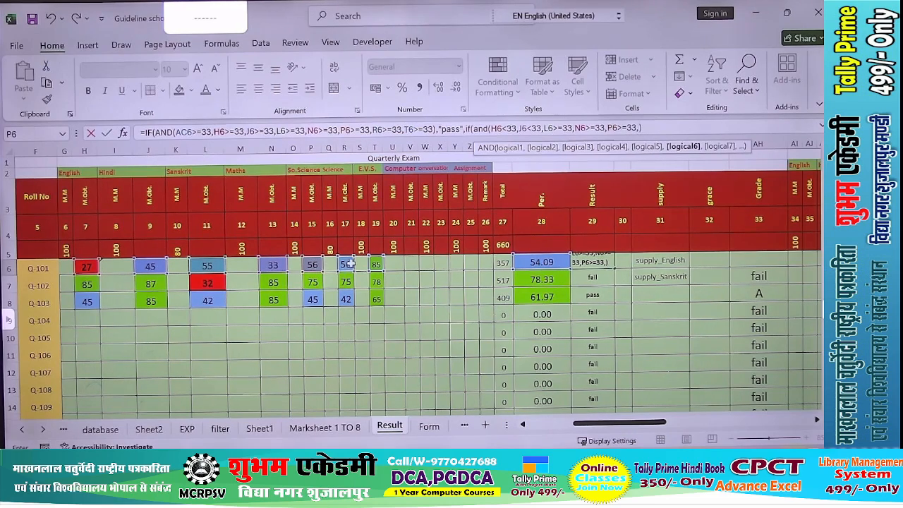
click(346, 264)
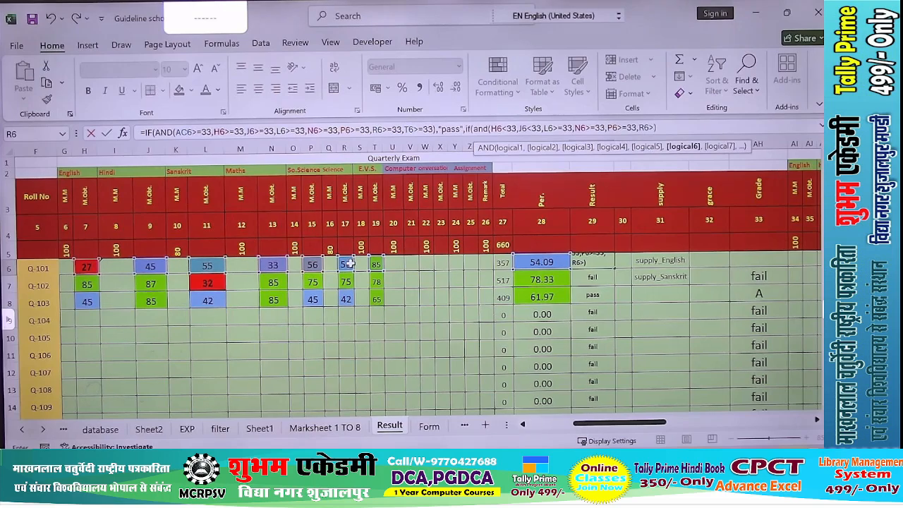
text(>=33,H6)
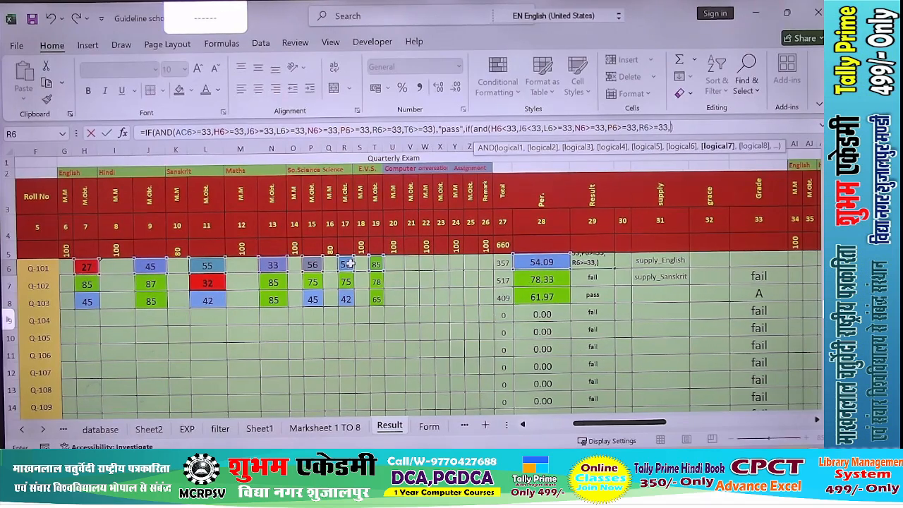
text(>=3)
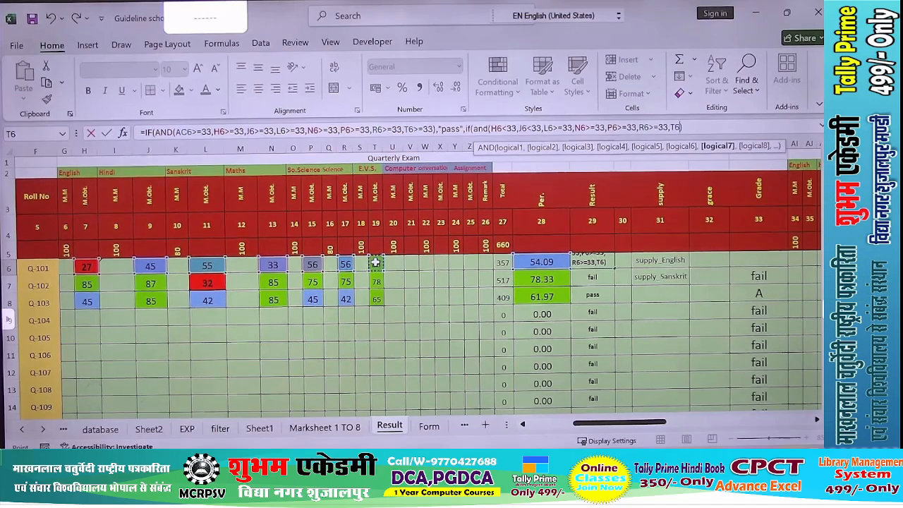
text(3,)
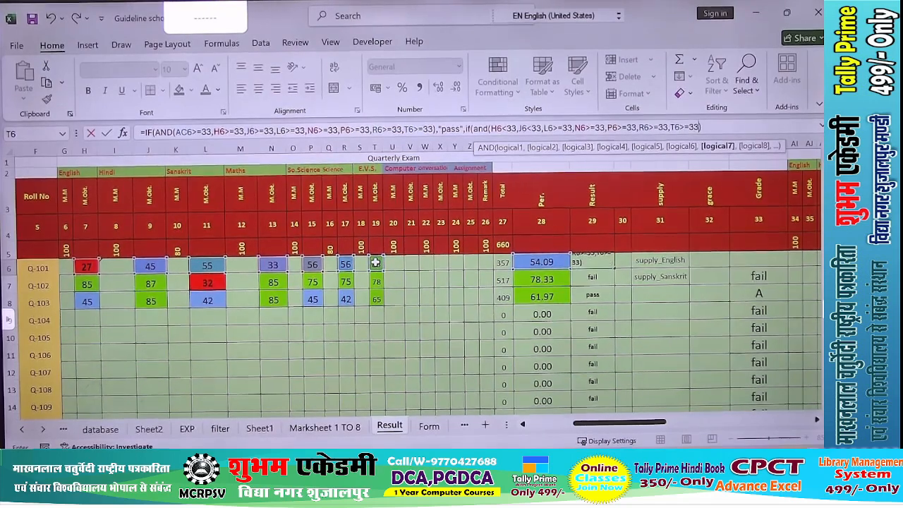
key(BackSpace)
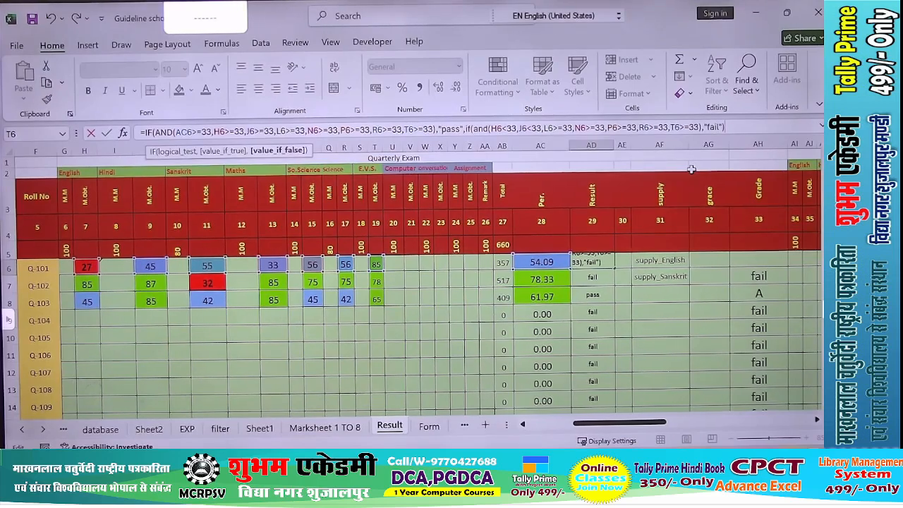
click(399, 285)
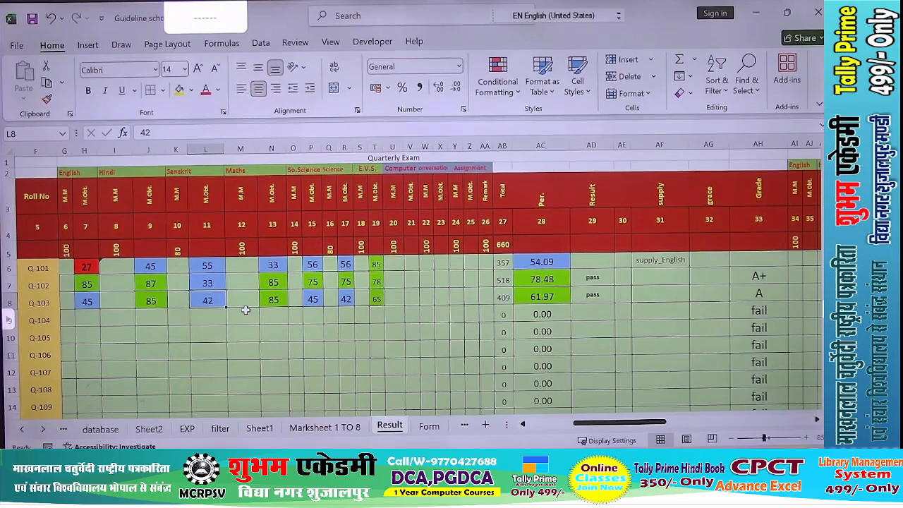
Set Q-101's obtained English marks in H6 to 42.
key(Up)
key(Up)
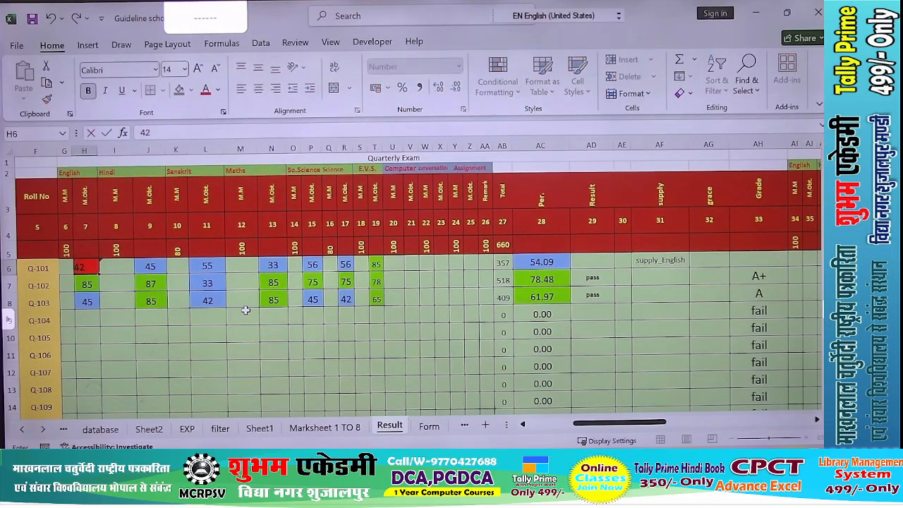
key(Return)
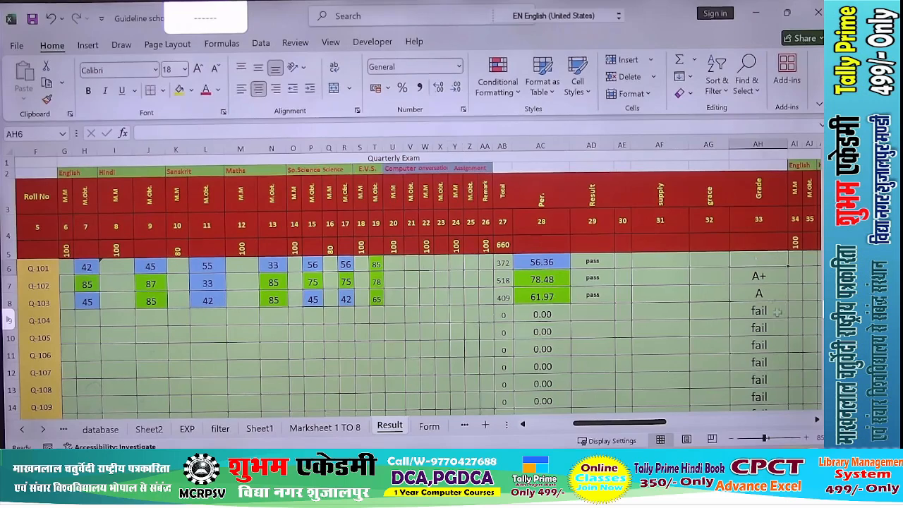
Begin Q-101's Grade formula in AH6 as =if(and(AC6>=75),"A++, testing the percentage cell.
text(=if()
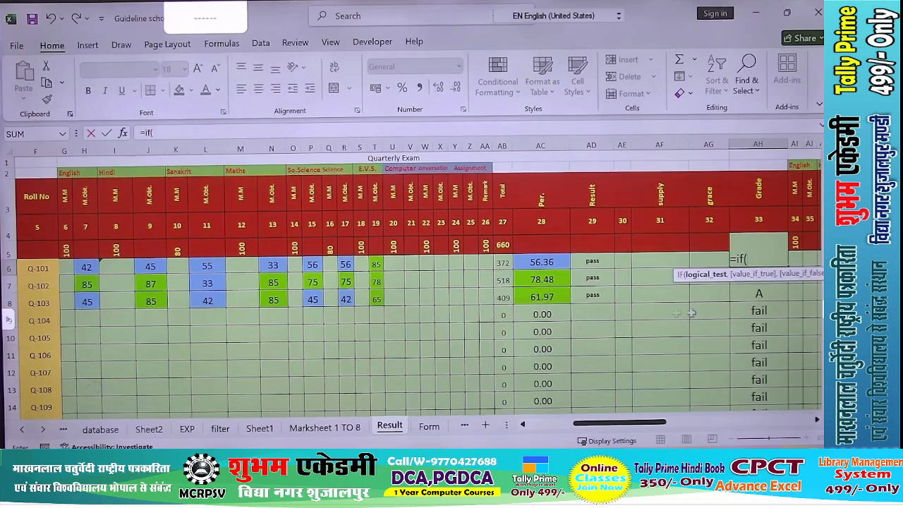
click(540, 260)
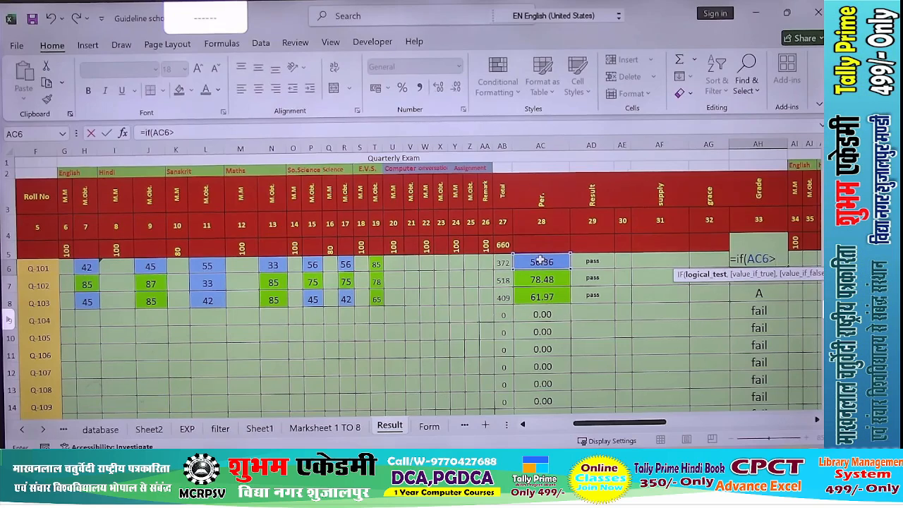
text(>=75)
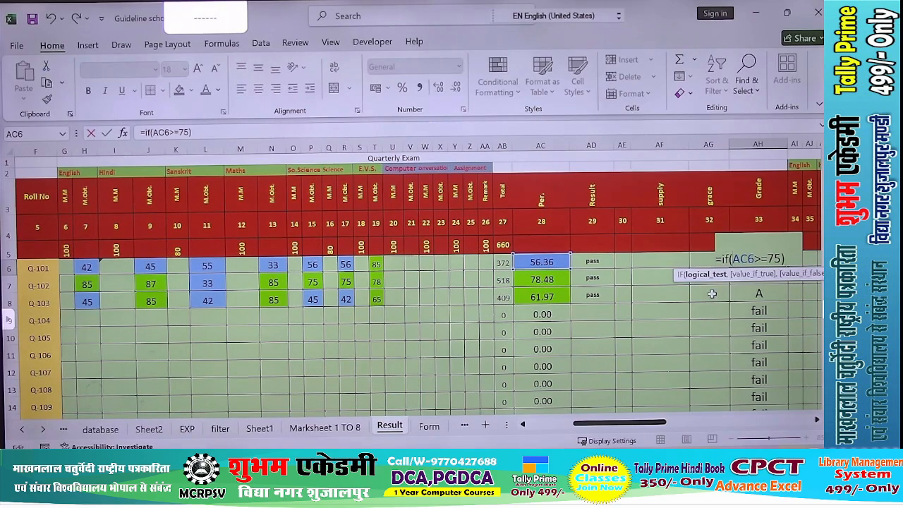
text(and()
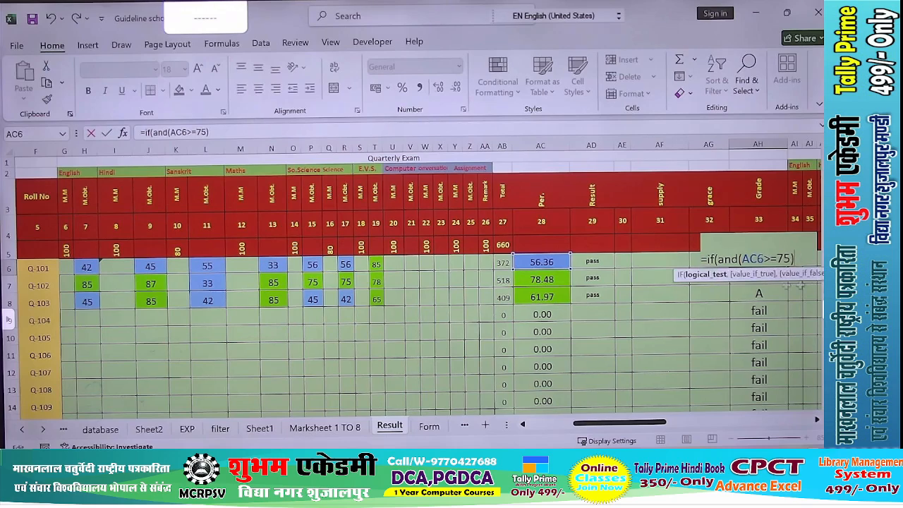
text(AC6>=75),")
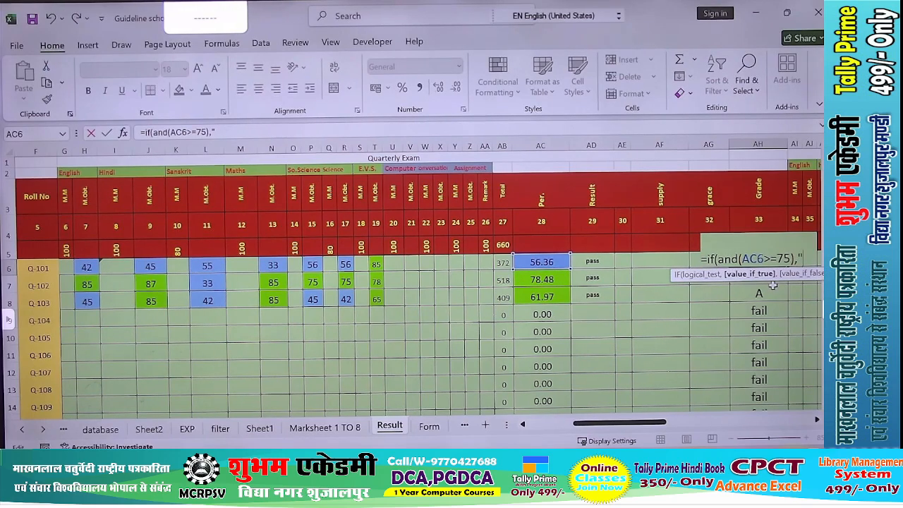
text(A)
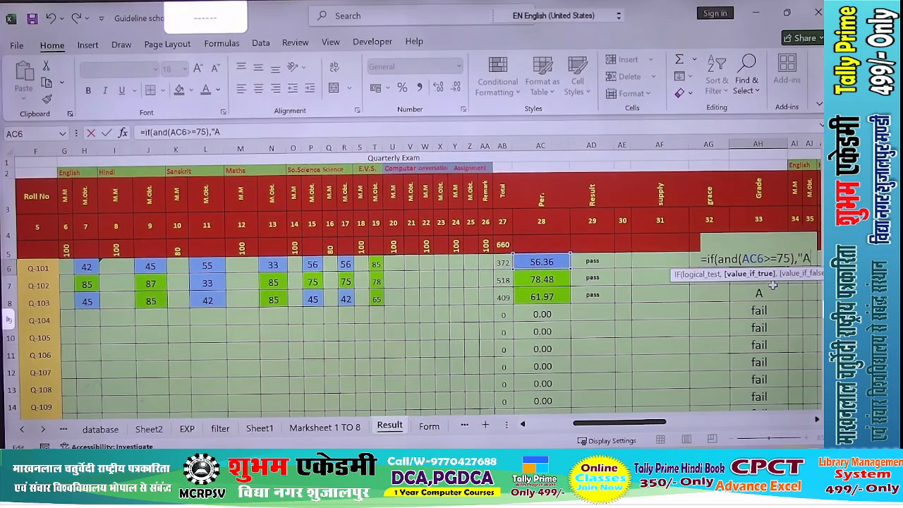
text(++)
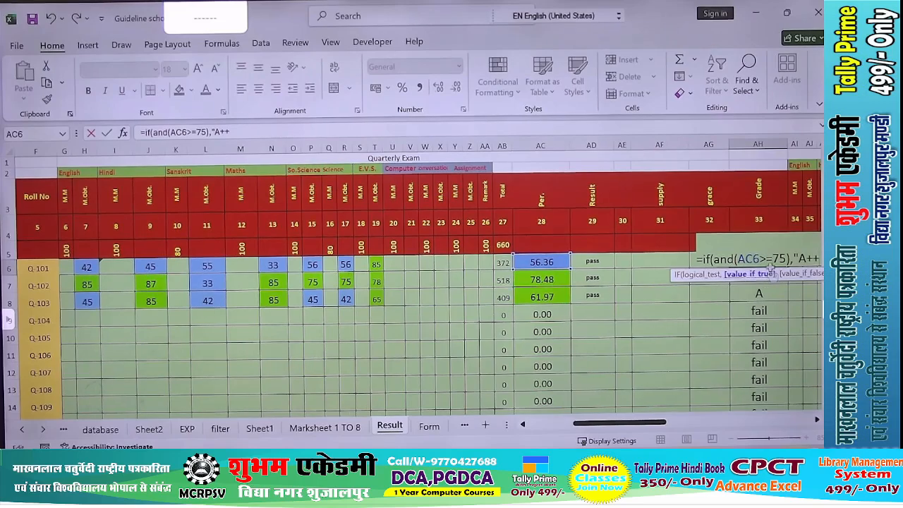
Change the A++ threshold in the Grade formula to 85, add an empty string as the false value, and commit the formula.
key(BackSpace)
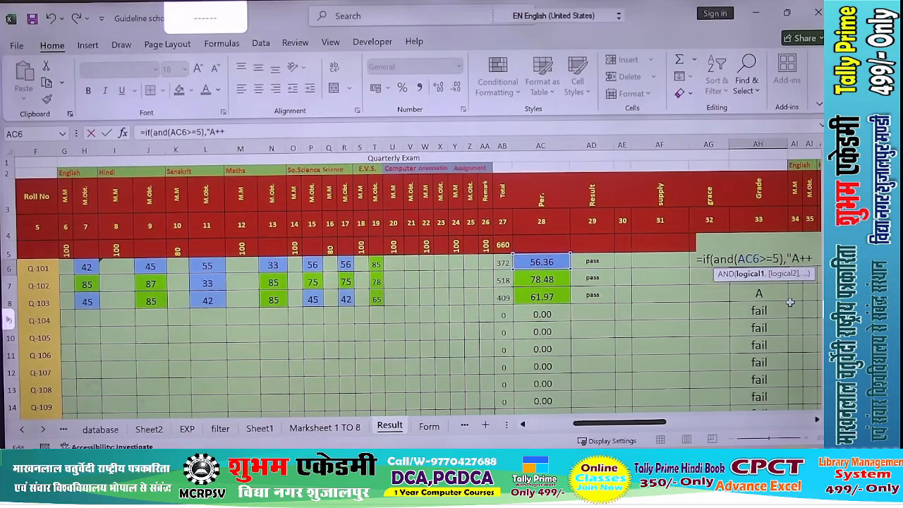
text(8)
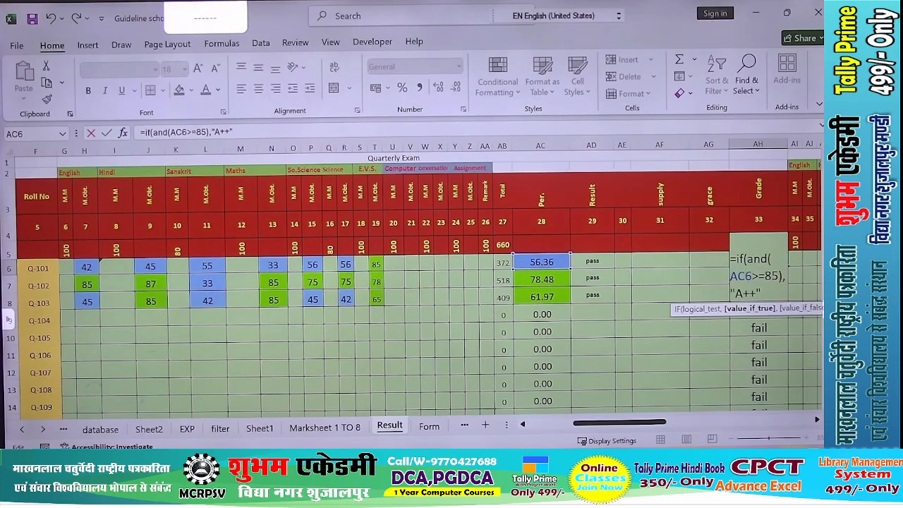
text(",)
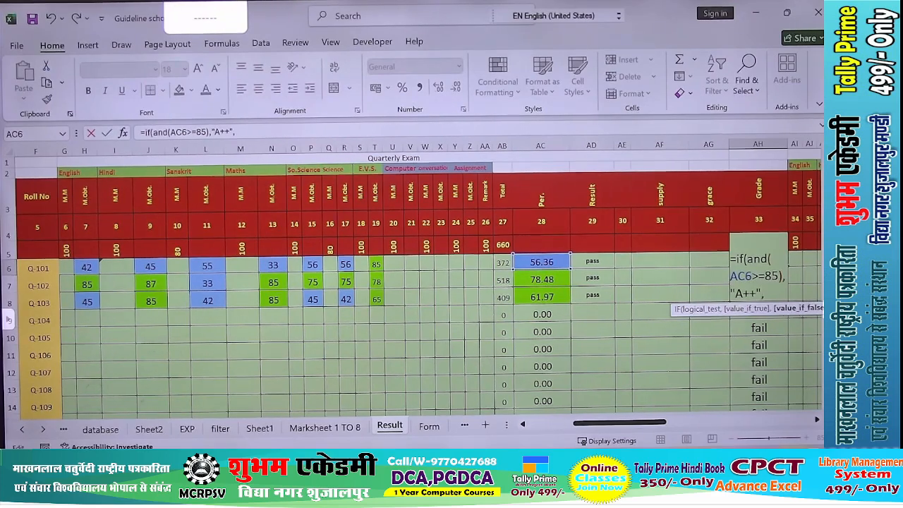
text(")
key(Return)
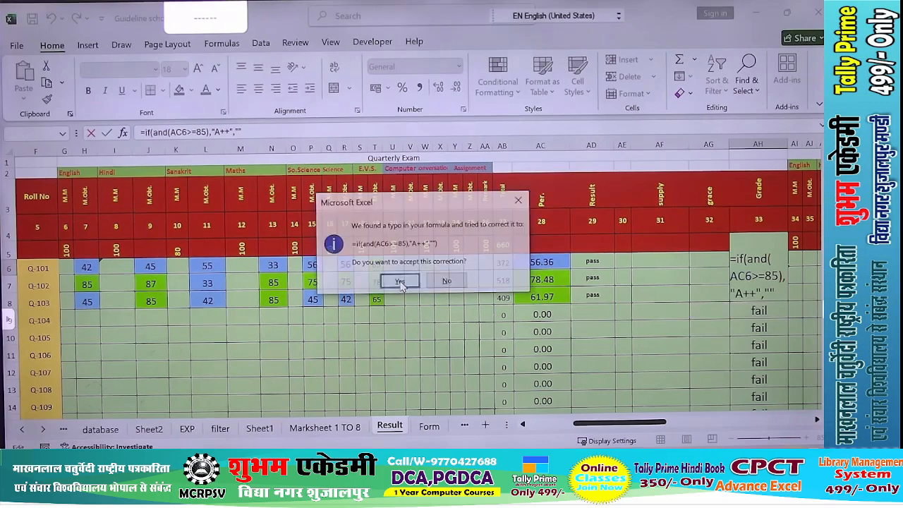
key(Return)
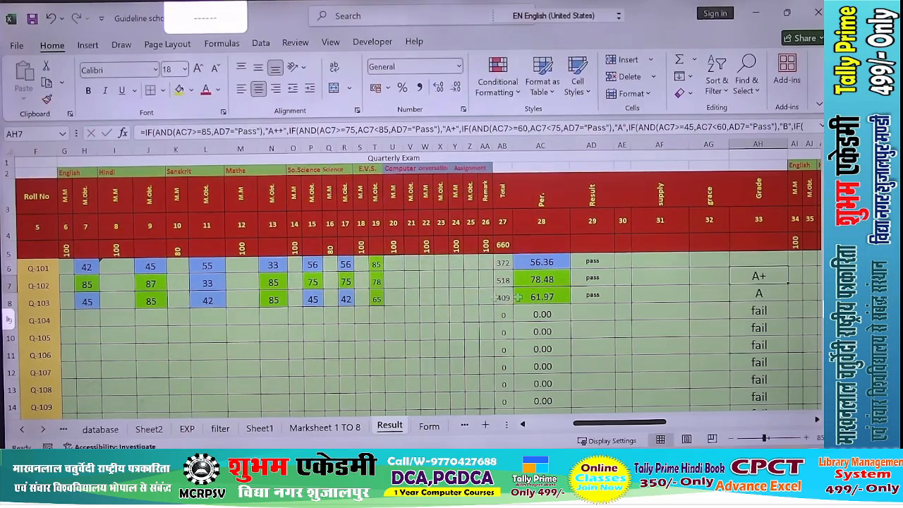
Fill the Grade formula from AH6 down the rest of the Grade column.
click(761, 260)
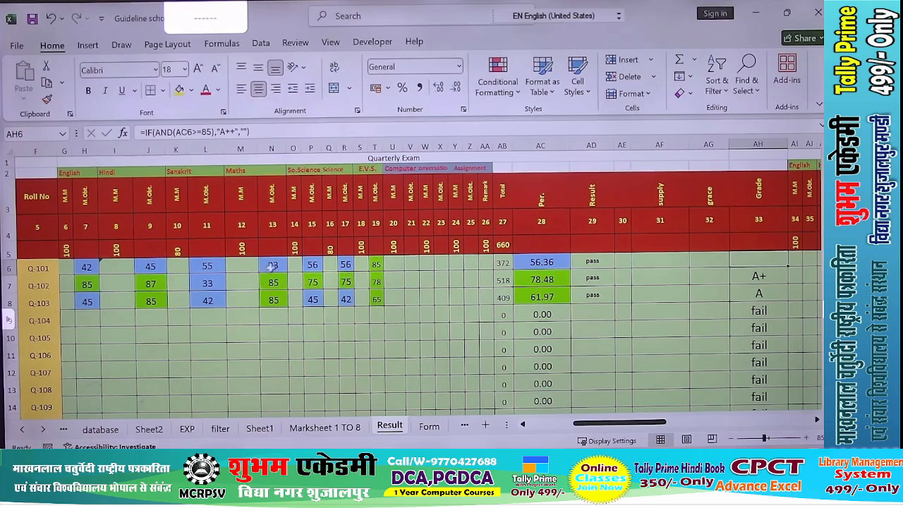
double_click(789, 263)
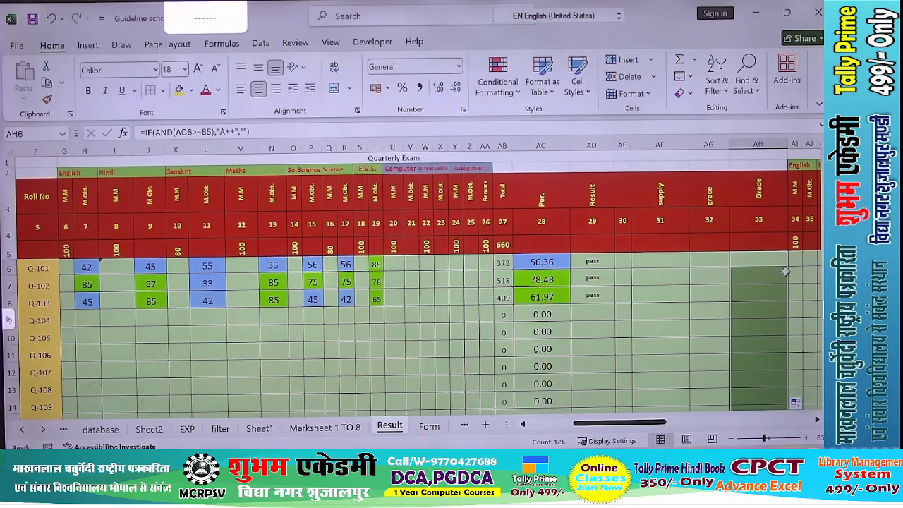
click(765, 286)
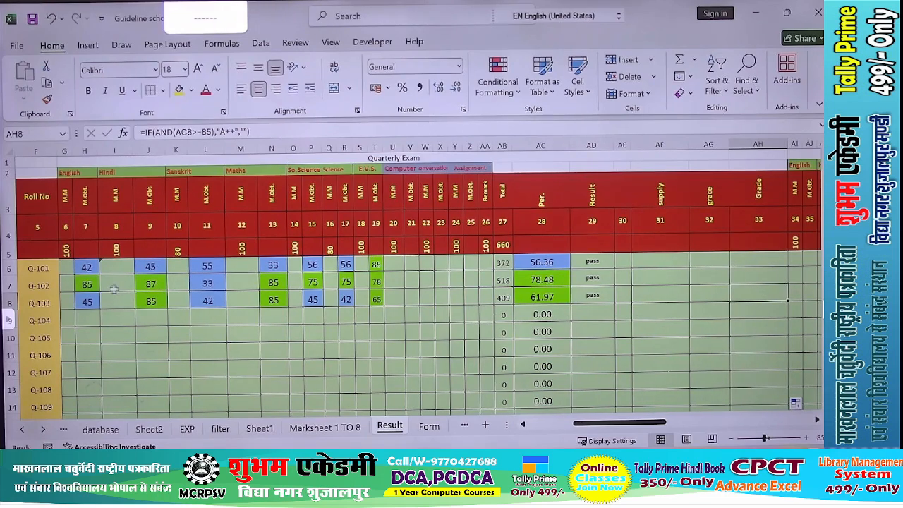
Set Q-102's obtained Sanskrit marks in L7 to 95 to test the A++ grade.
click(86, 285)
click(221, 281)
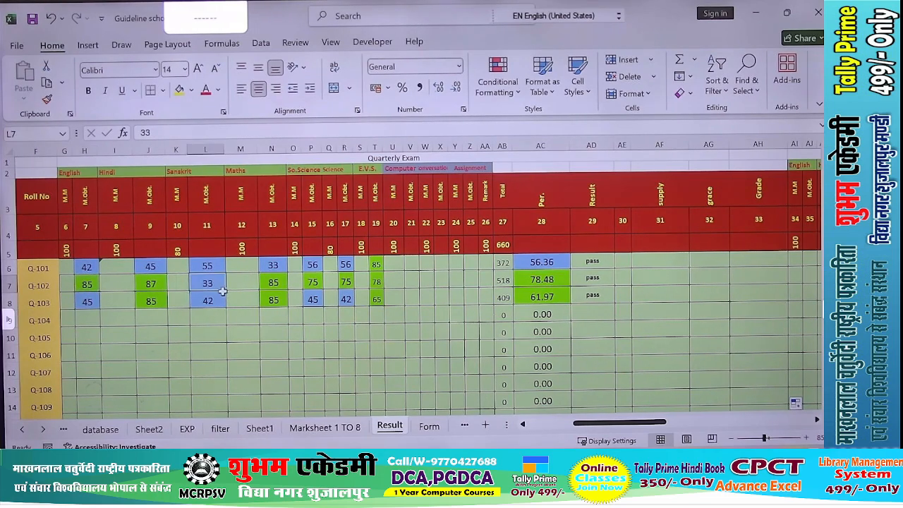
text(95)
key(Return)
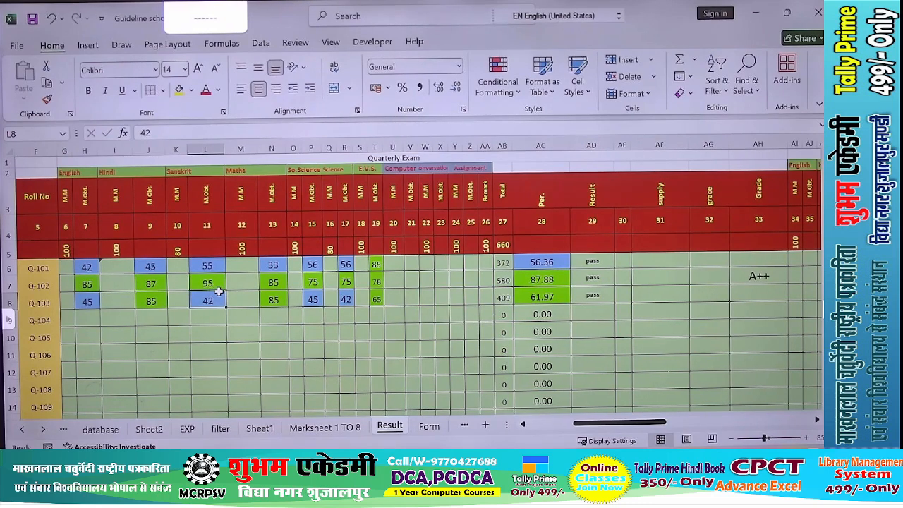
Set Q-102's obtained English marks in H7 to 32 to test the supply and grace formulas.
key(Up)
key(Left)
key(Left)
key(Left)
key(Left)
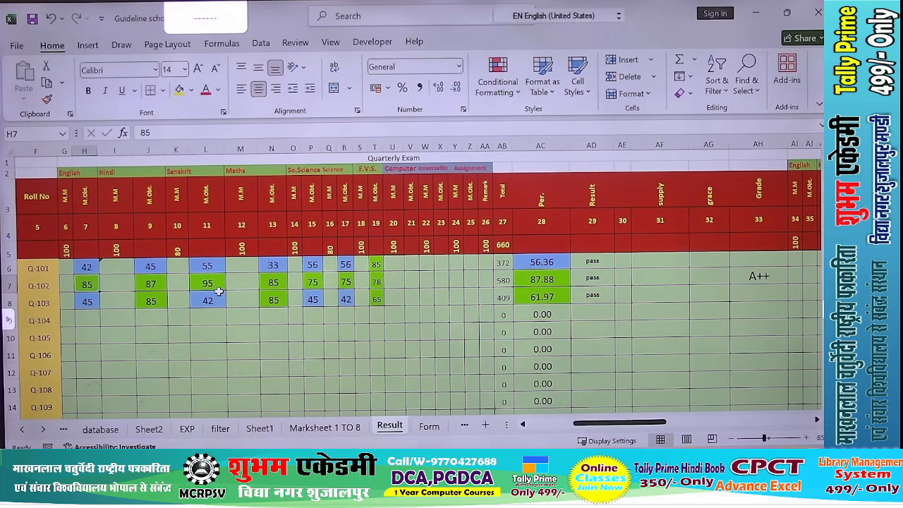
text(32)
key(Return)
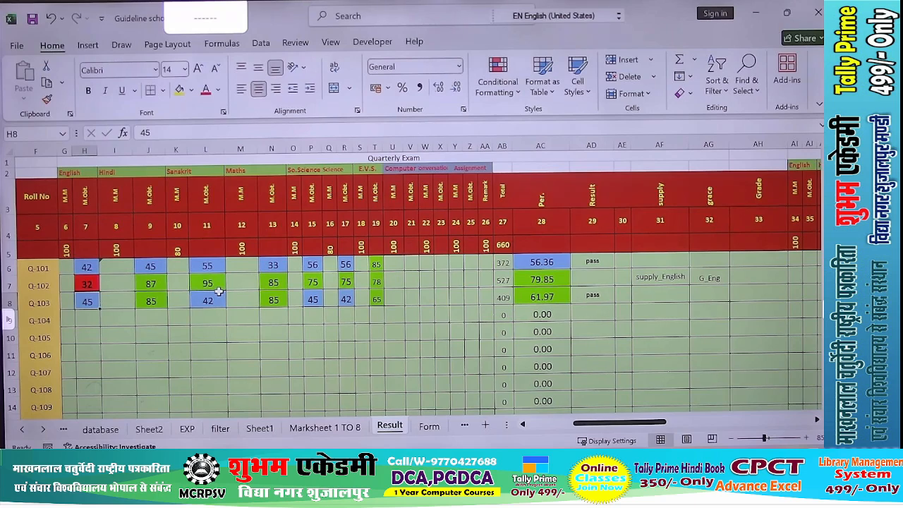
Add the condition AG7="" to the supply_English test of the AF7 formula and copy the formula up to AF6.
click(640, 275)
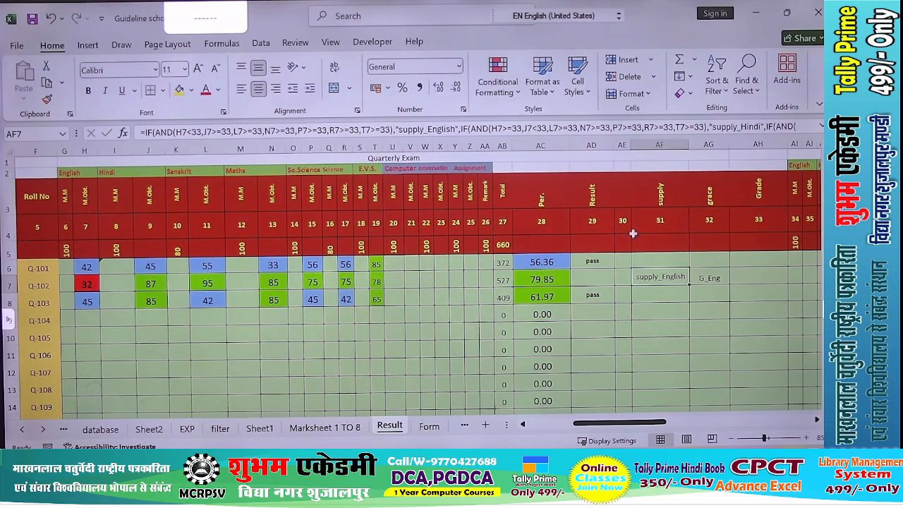
click(391, 129)
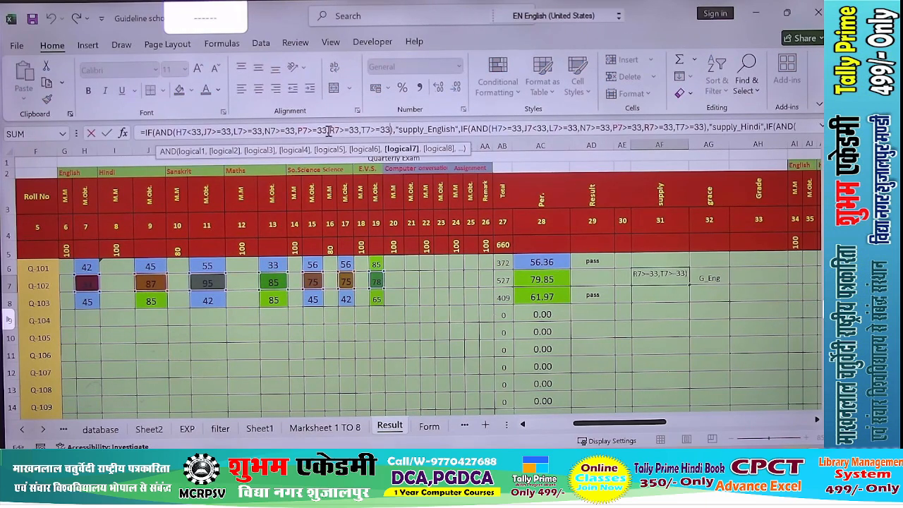
text(,)
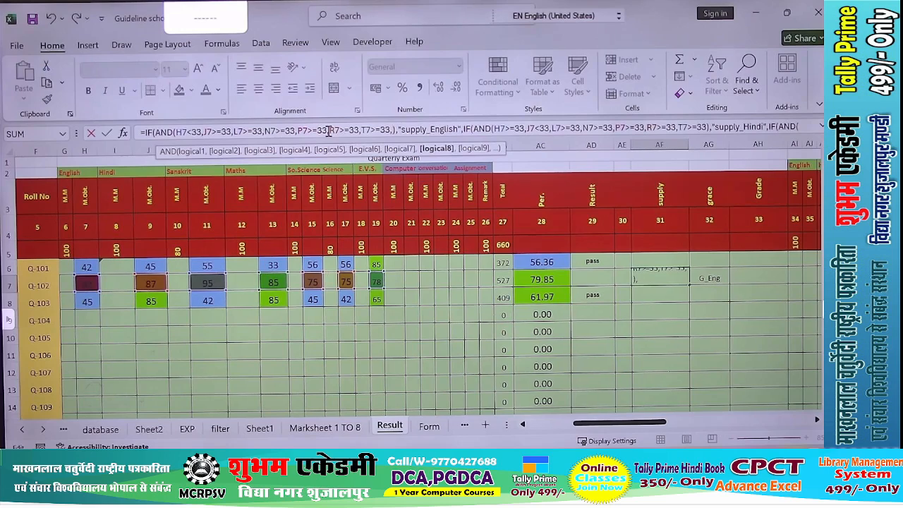
click(702, 276)
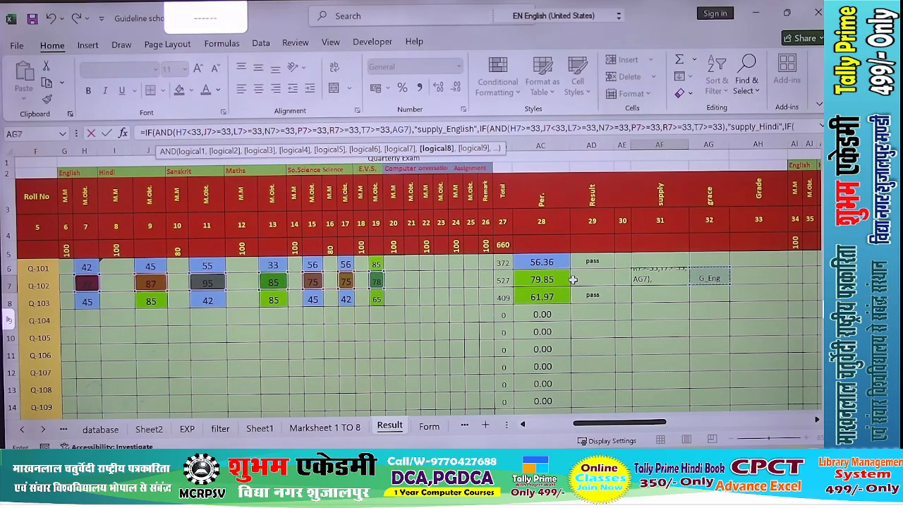
text(="")
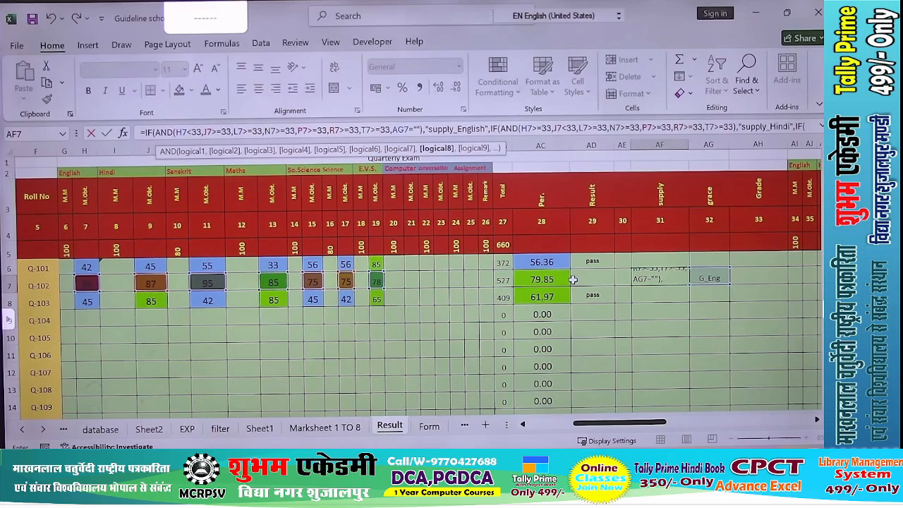
key(Return)
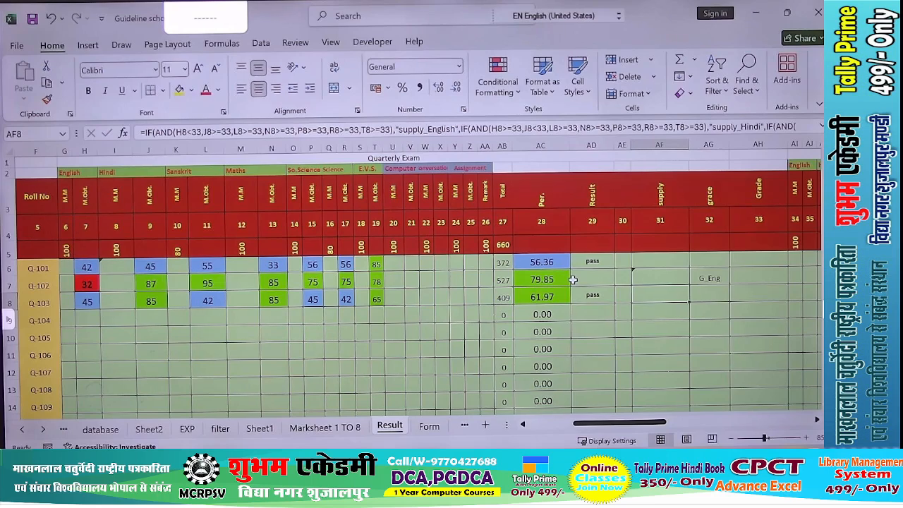
click(639, 275)
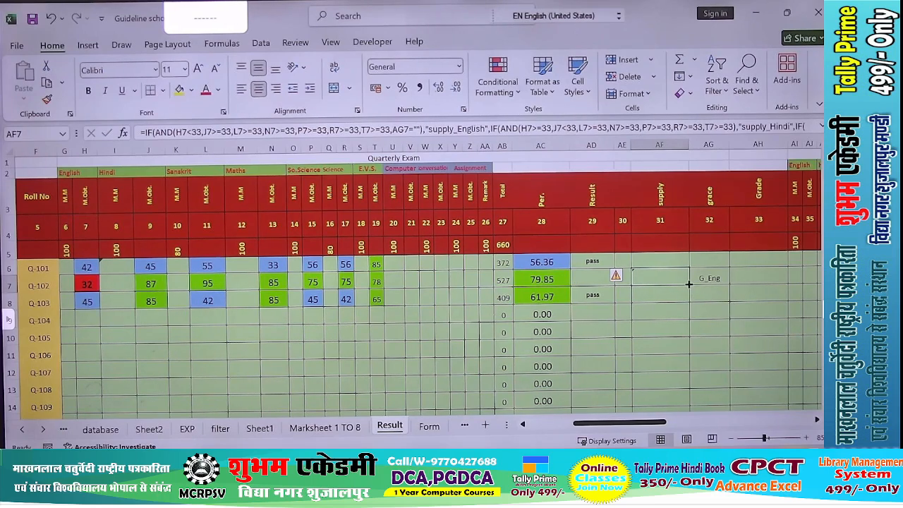
drag(688, 285, 684, 262)
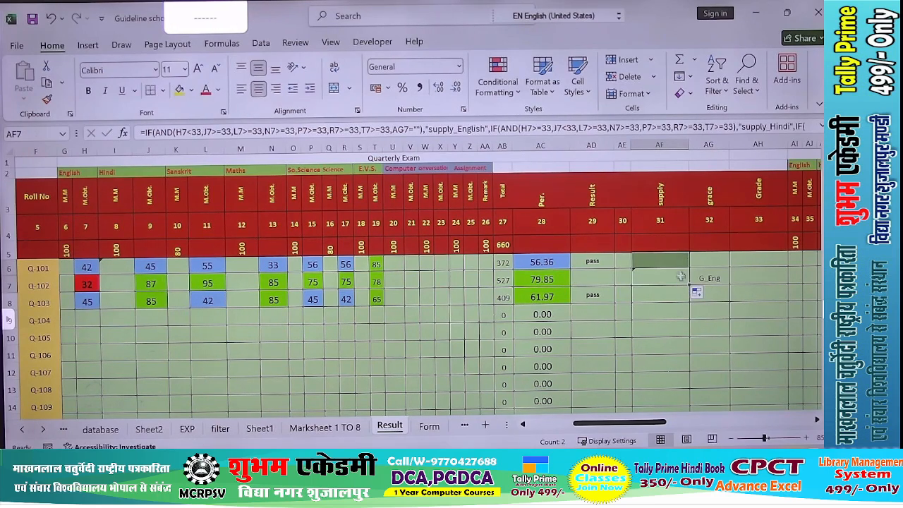
Copy the AG6="" condition into the supply_Hindi test of Q-101's supply formula in AF6.
click(675, 262)
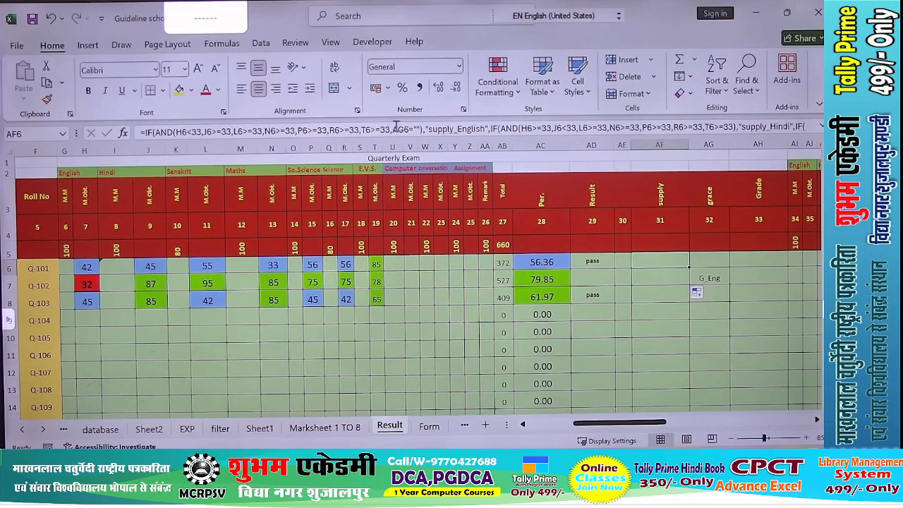
drag(392, 129, 421, 129)
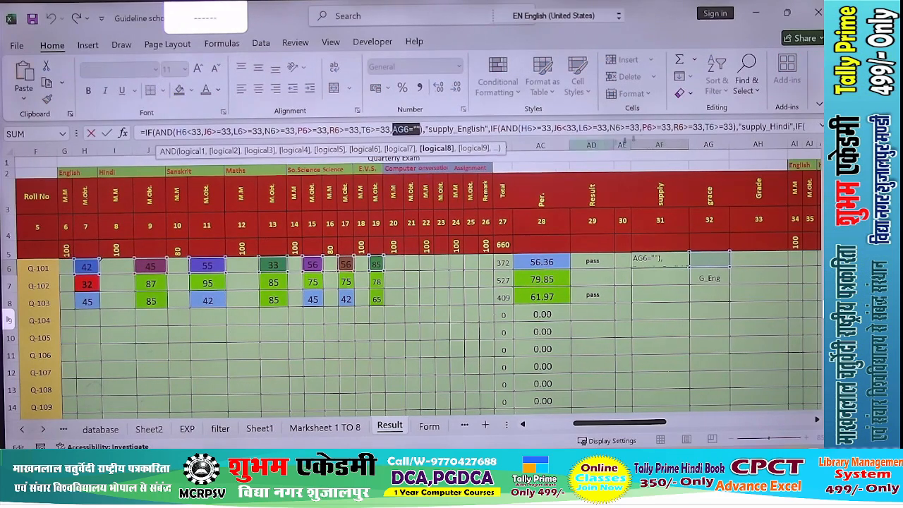
click(732, 127)
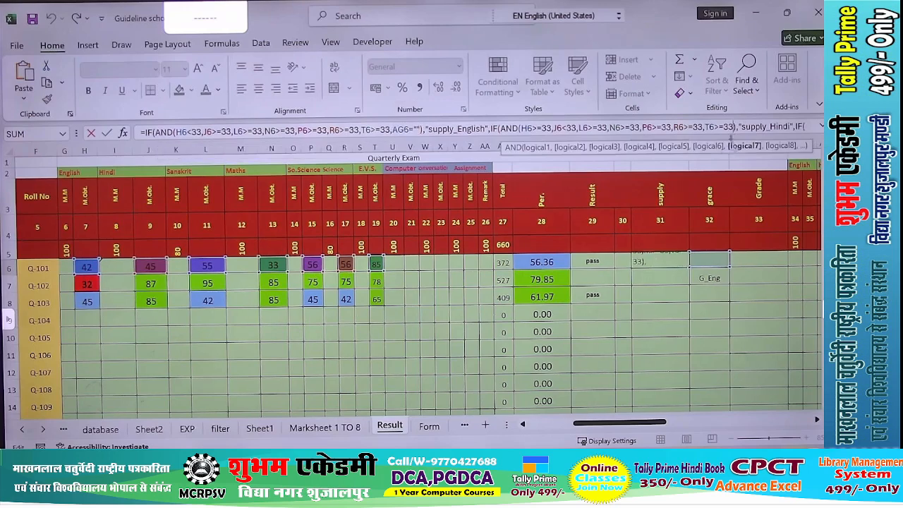
text(,)
key(ctrl+v)
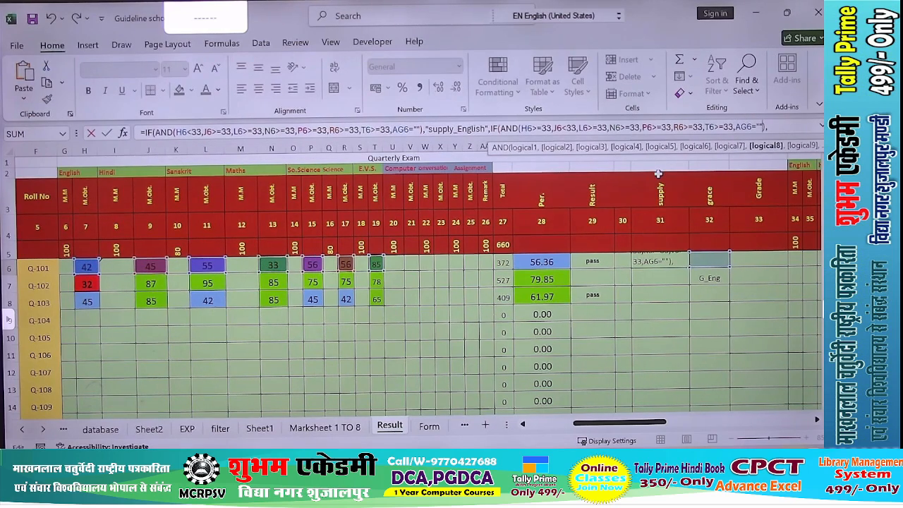
key(Return)
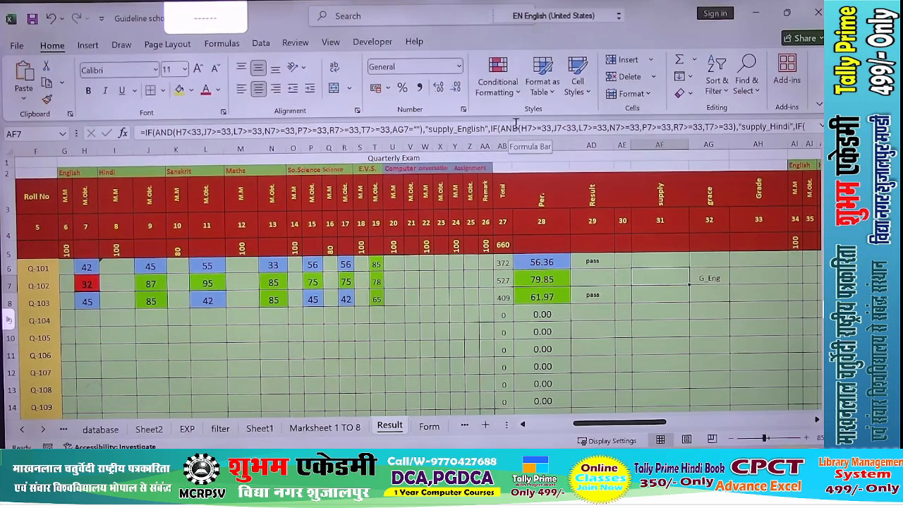
Add AG6="" to the supply_Sanskrit test in AF6 and fill the supply formula down the column.
click(640, 259)
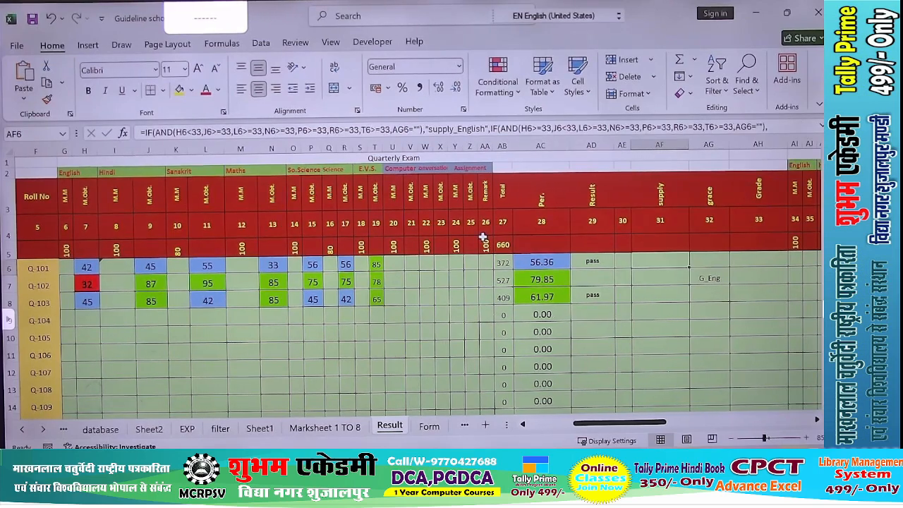
double_click(639, 259)
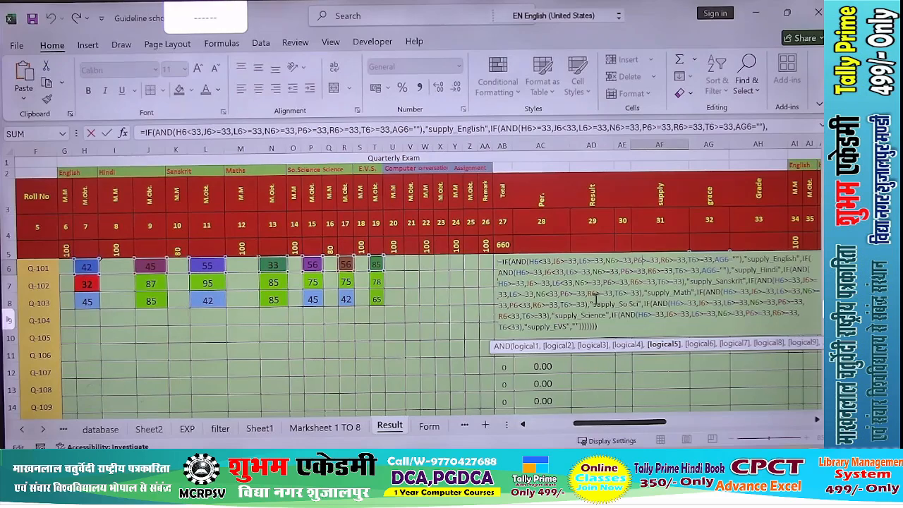
click(679, 281)
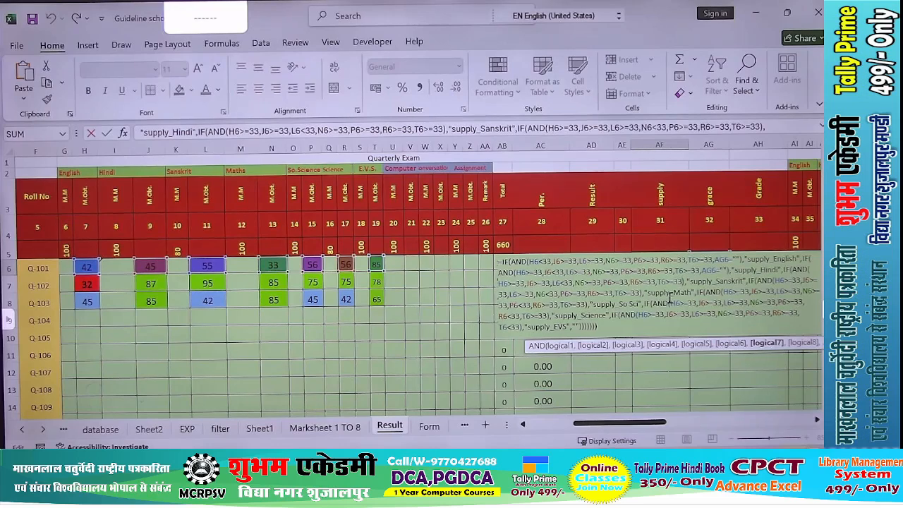
text(,)
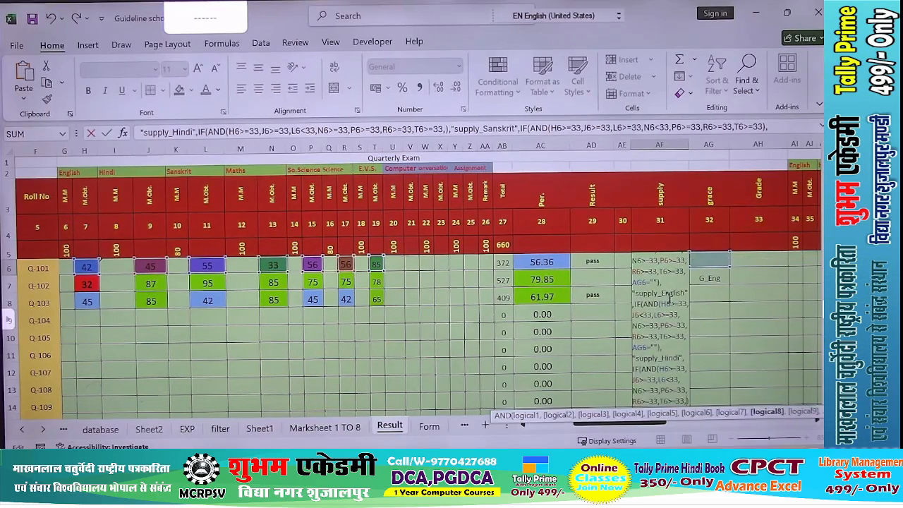
text(AG6="")
key(Return)
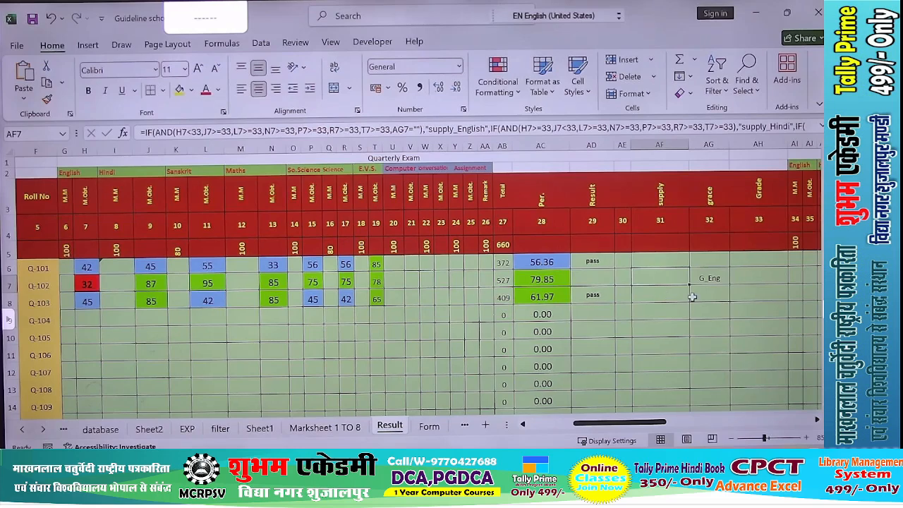
click(680, 258)
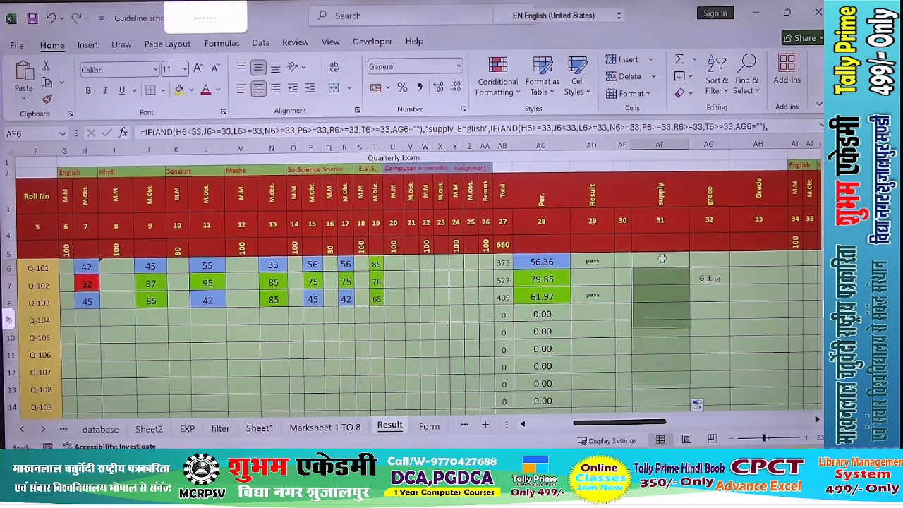
click(686, 270)
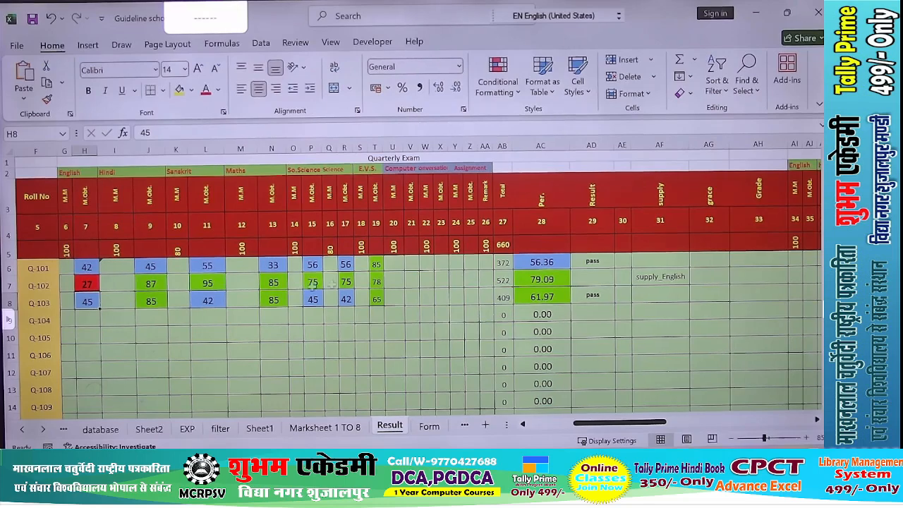
Extend the Grade formula in AH6 with the nested IF(AND(AC6>=75),"A+","") as the false value and fill it down the column.
click(93, 281)
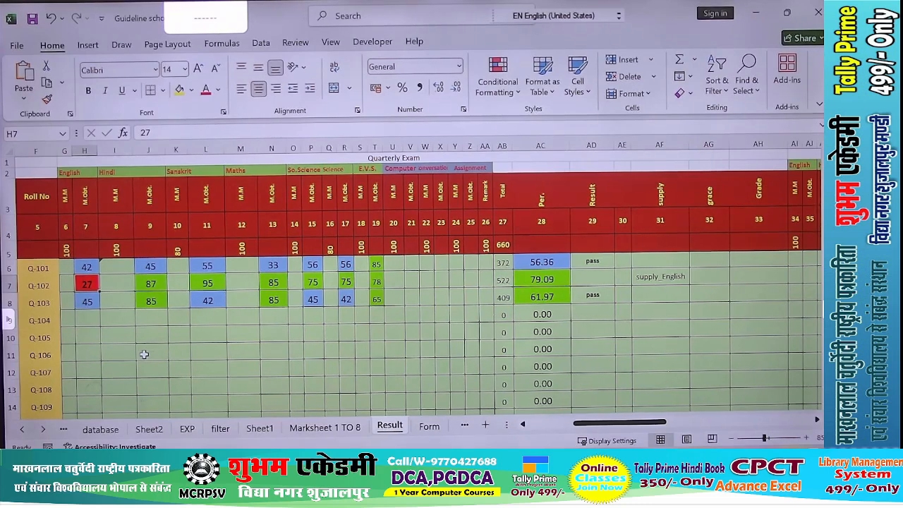
click(709, 277)
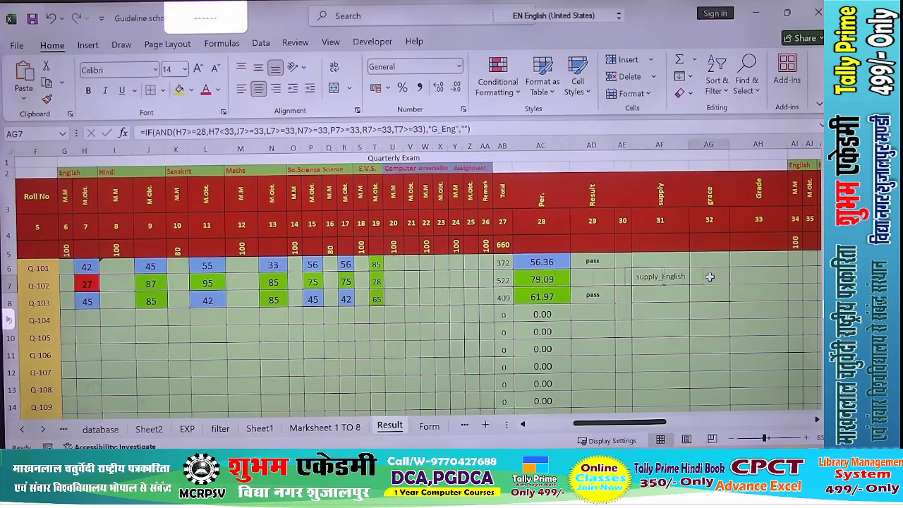
click(713, 261)
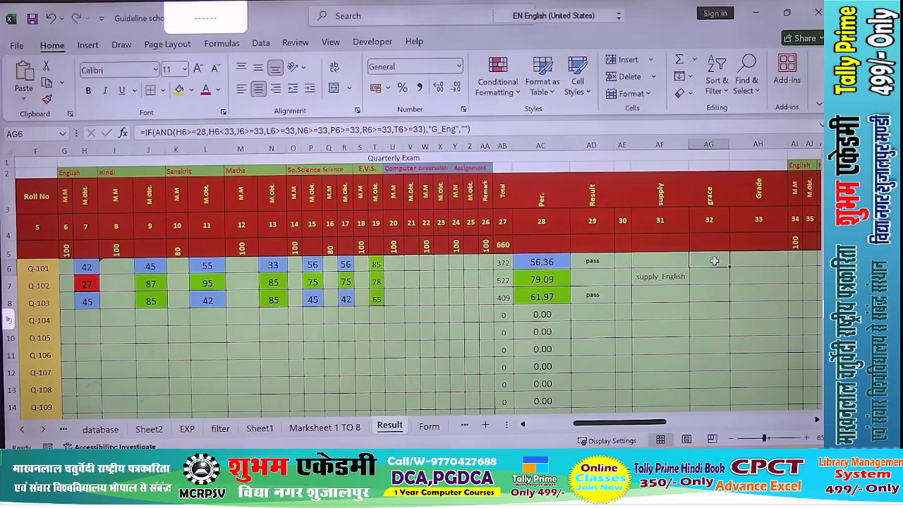
click(750, 259)
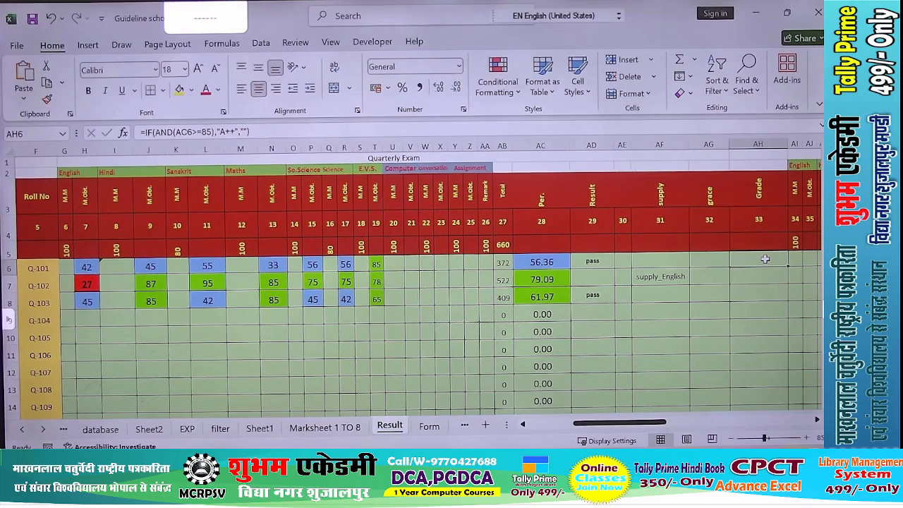
double_click(765, 259)
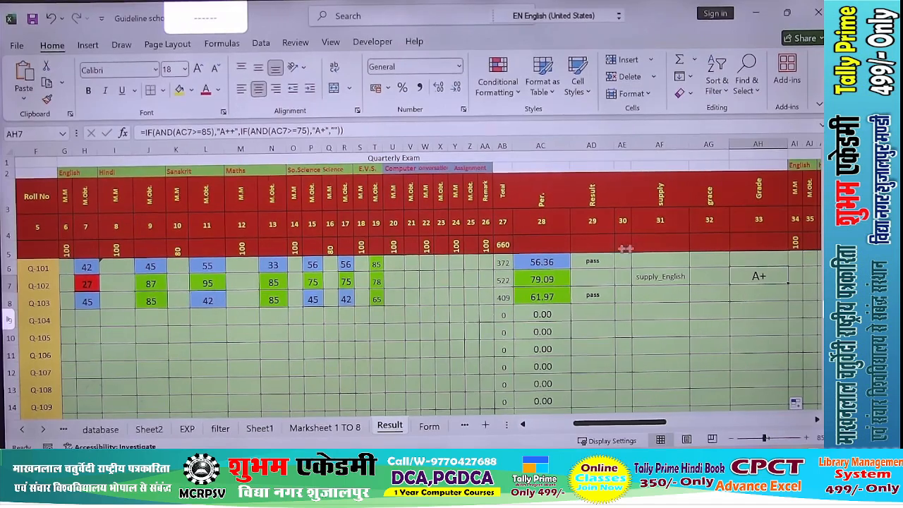
Add the condition AF6="" to the A++ test of the AH6 Grade formula and refill the Grade column.
double_click(757, 262)
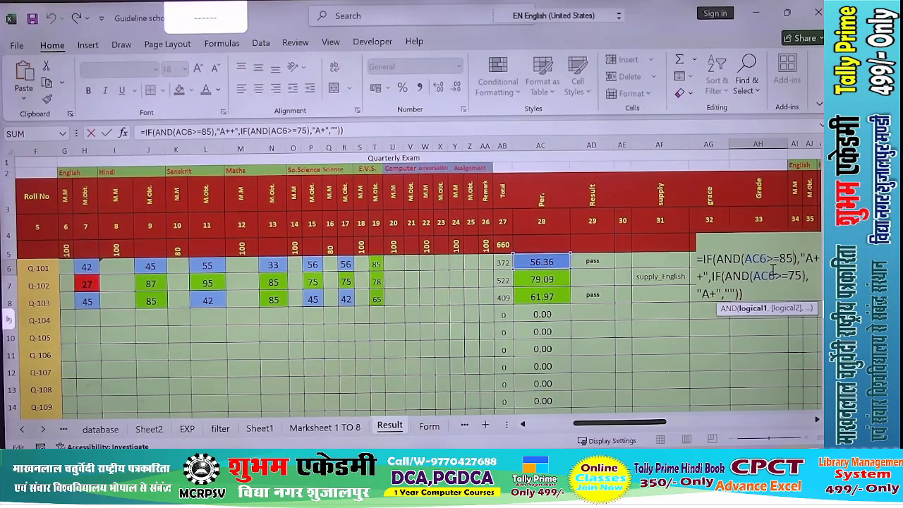
text(,)
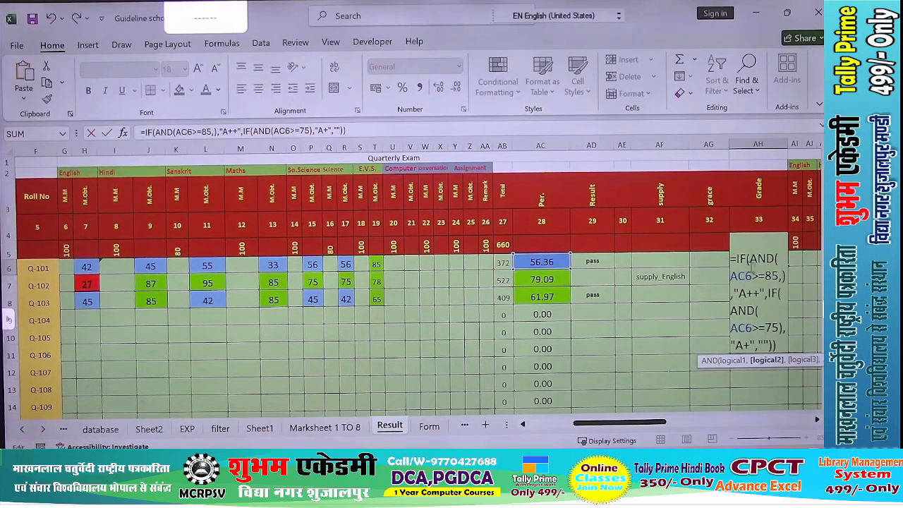
click(677, 258)
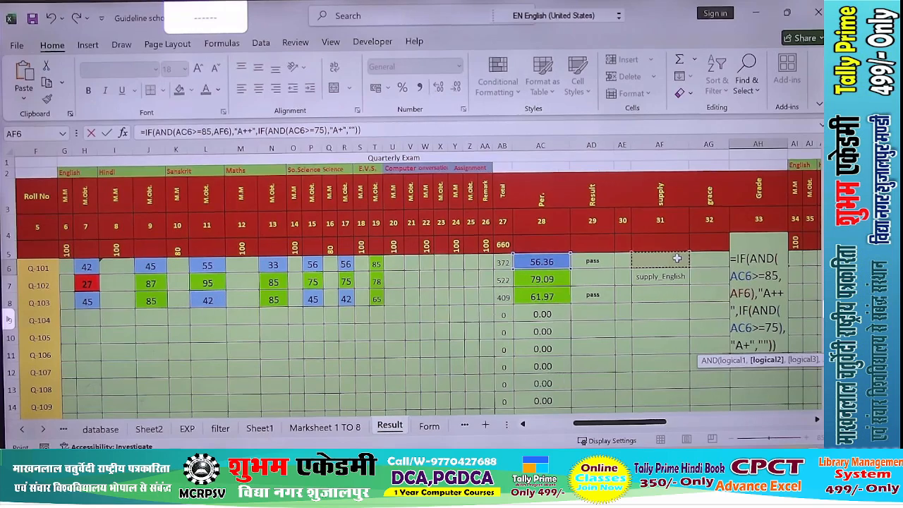
text(="")
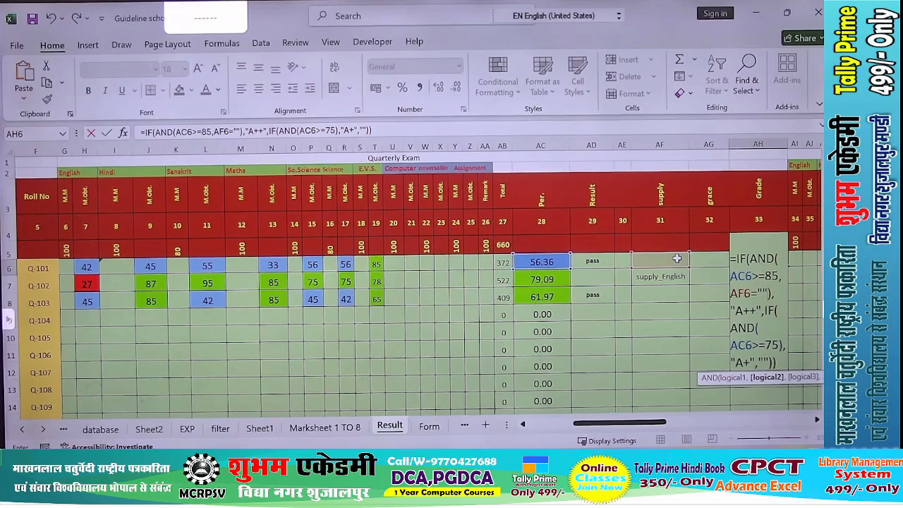
key(Return)
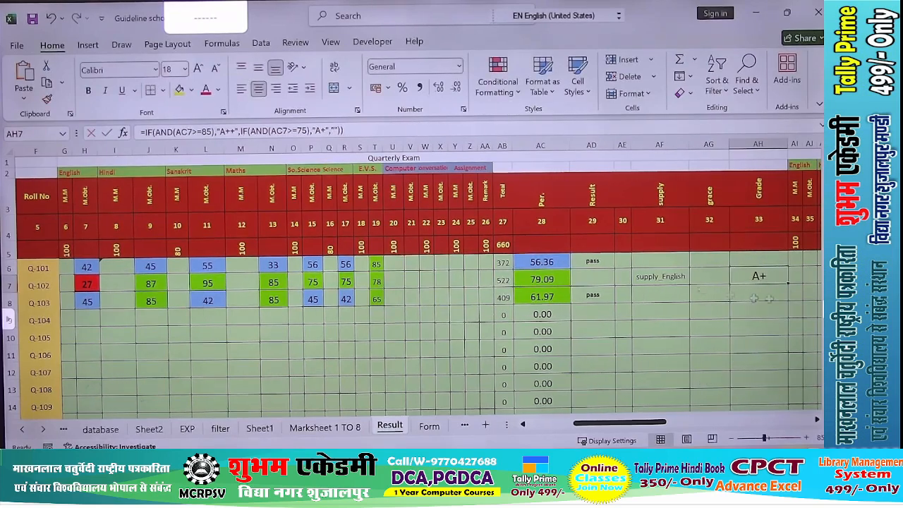
click(776, 266)
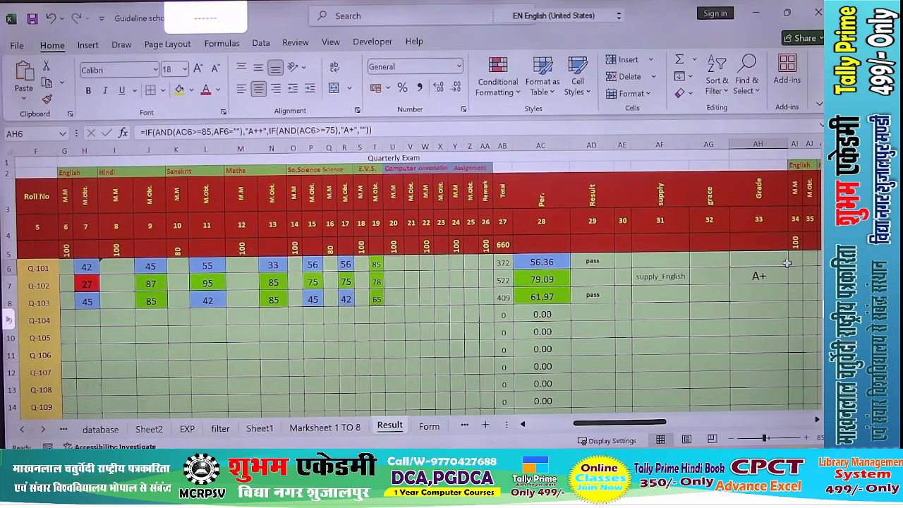
double_click(788, 268)
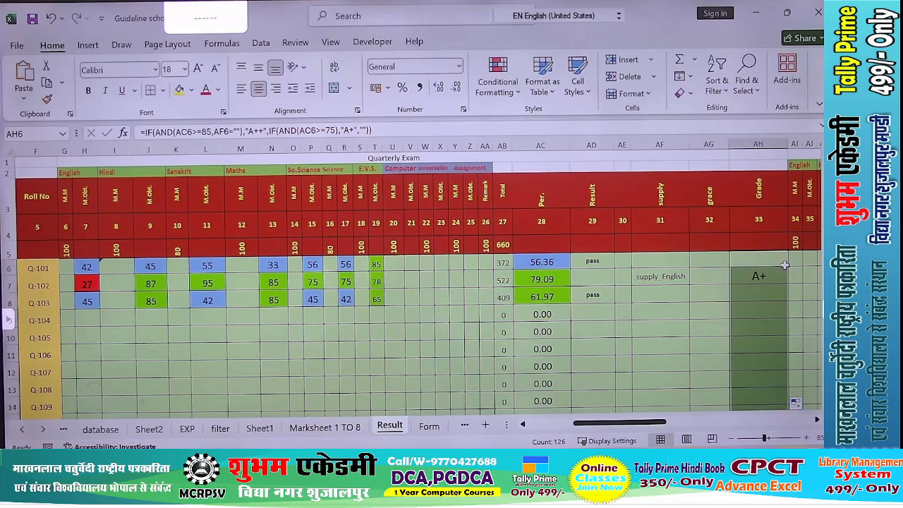
click(760, 280)
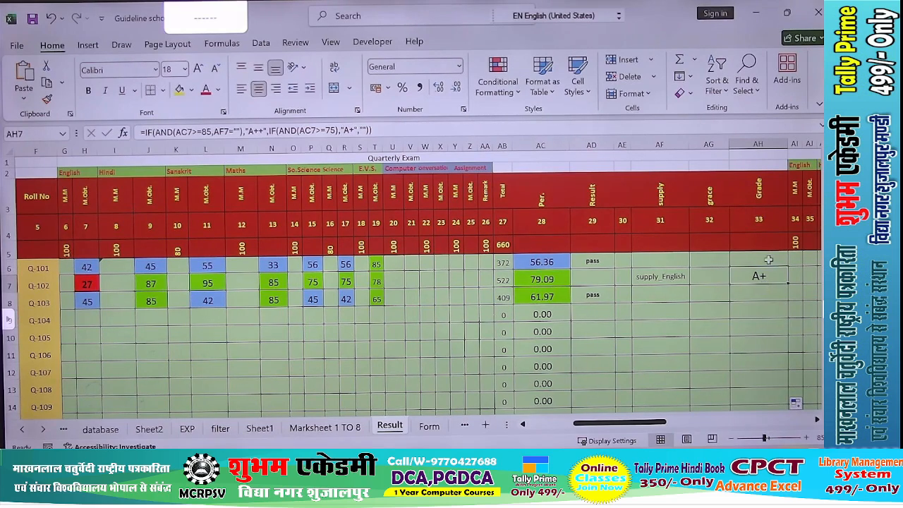
Add the conditions AC6<85 and AF6="" to the A+ test of the Grade formula in AH6.
click(753, 289)
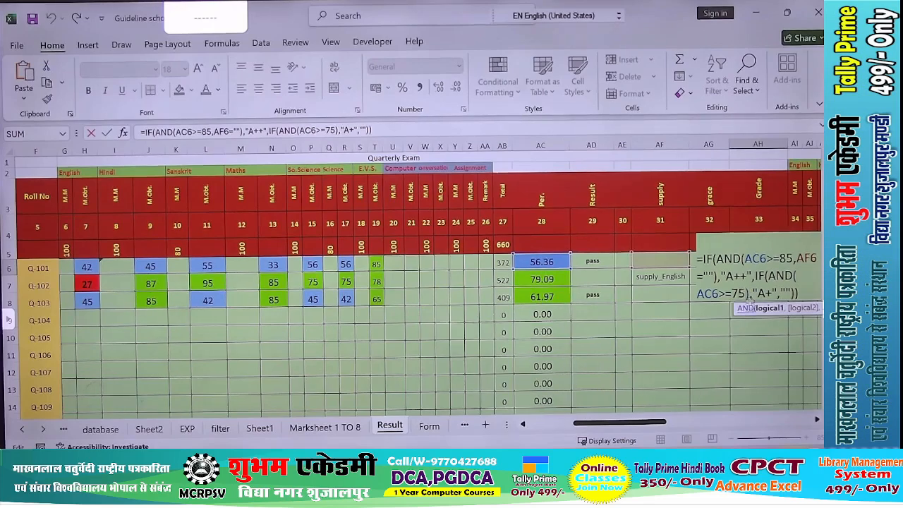
text(,)
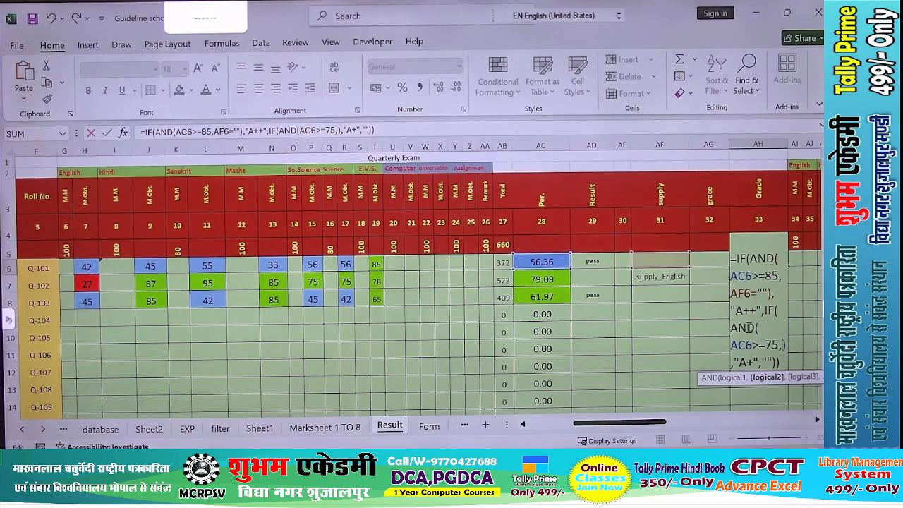
click(554, 263)
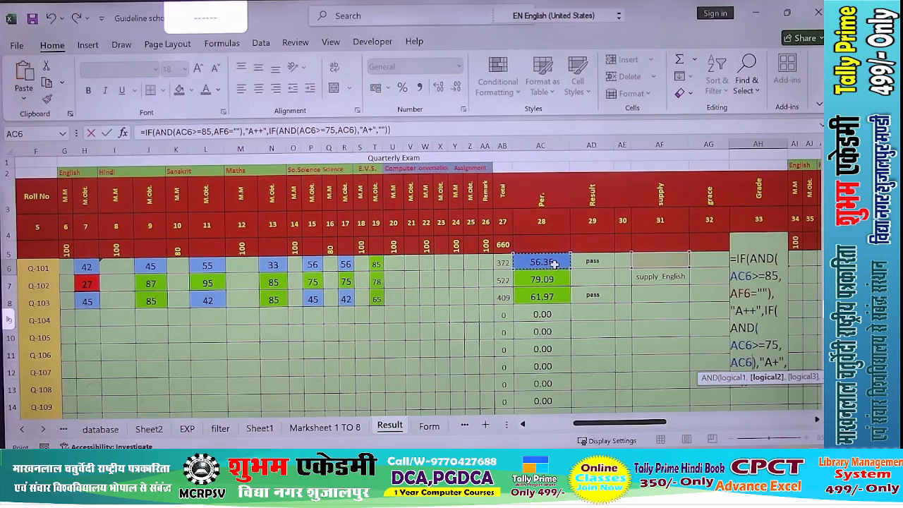
text(<)
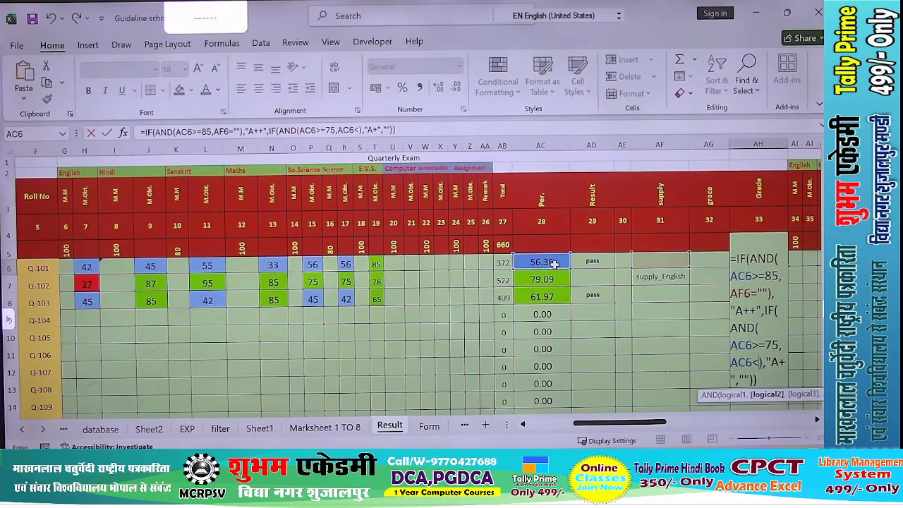
text(85)
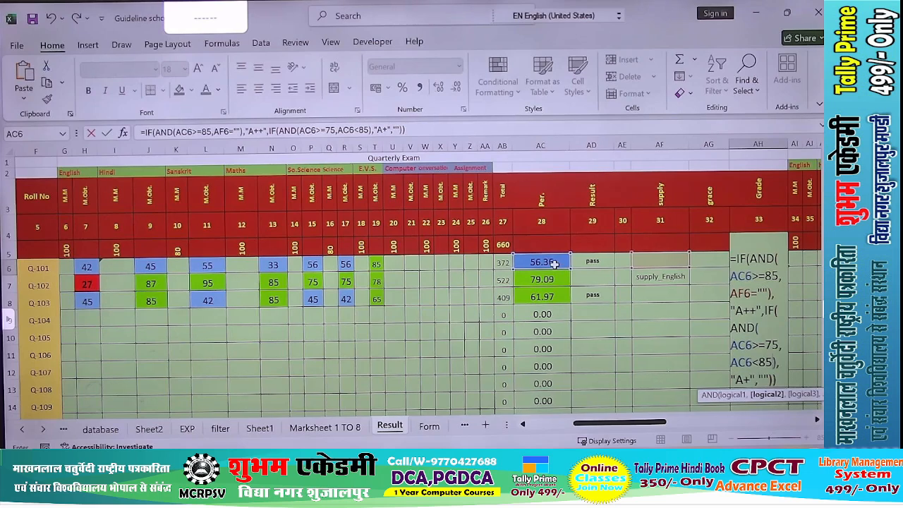
text(,)
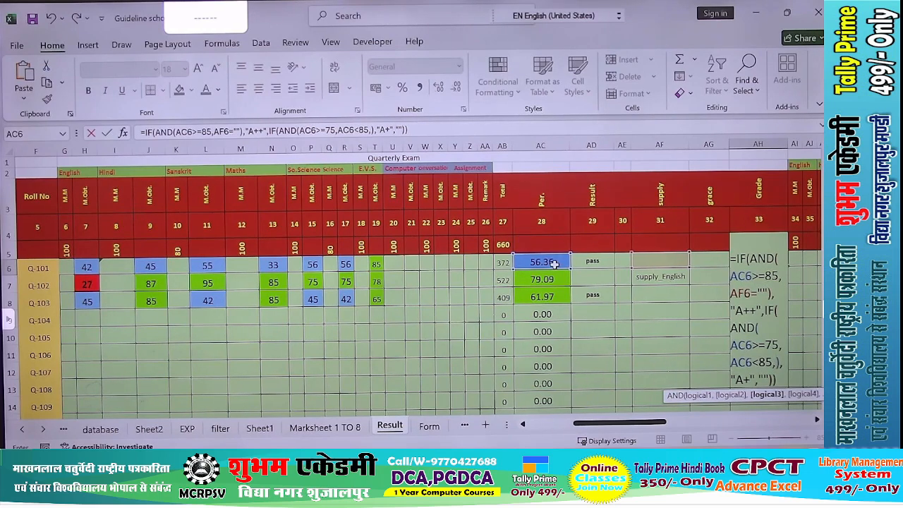
click(659, 258)
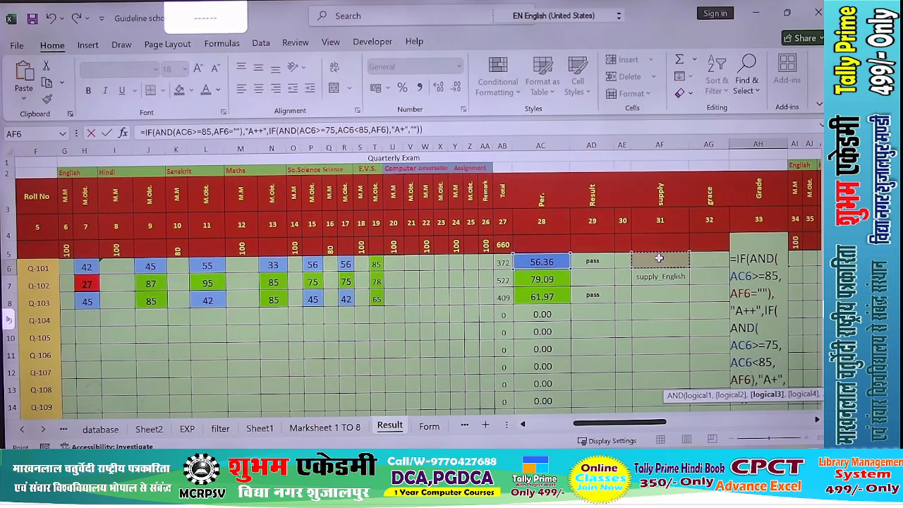
text(=)
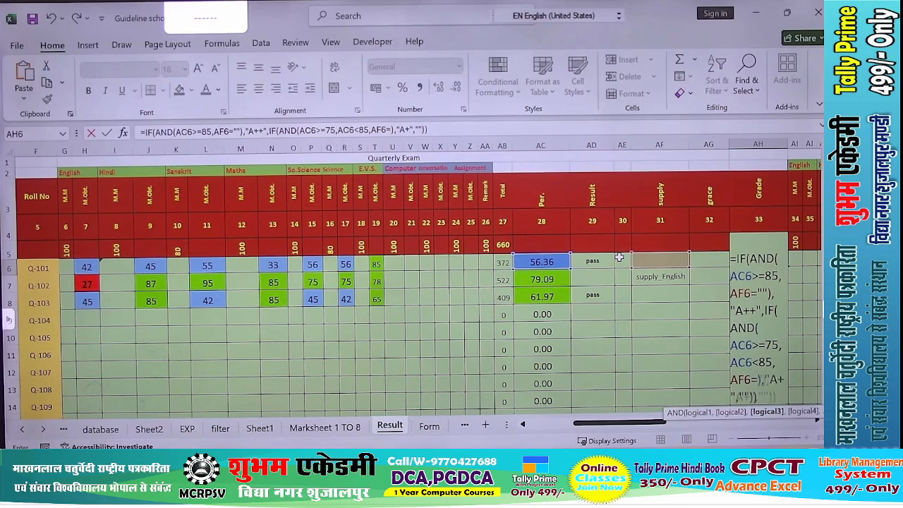
text("")
key(Return)
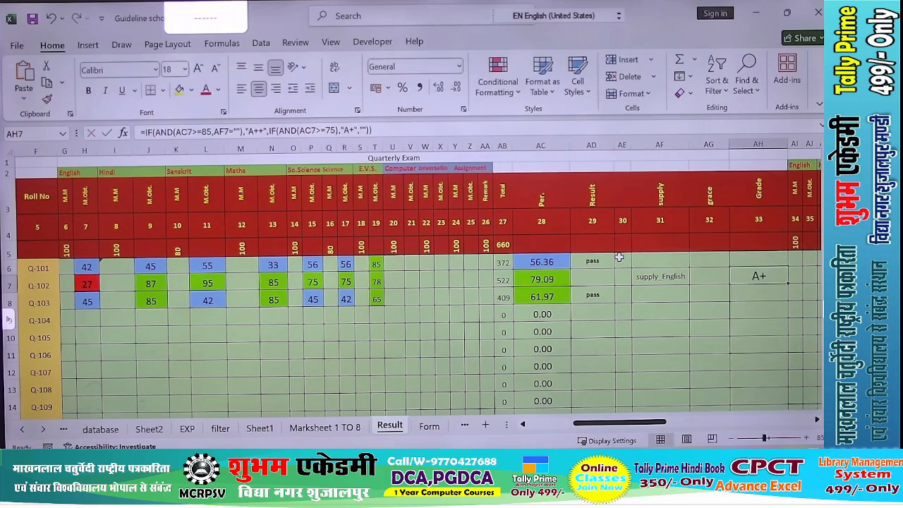
Fill the updated AH6 Grade formula down the Grade column.
click(741, 259)
double_click(787, 266)
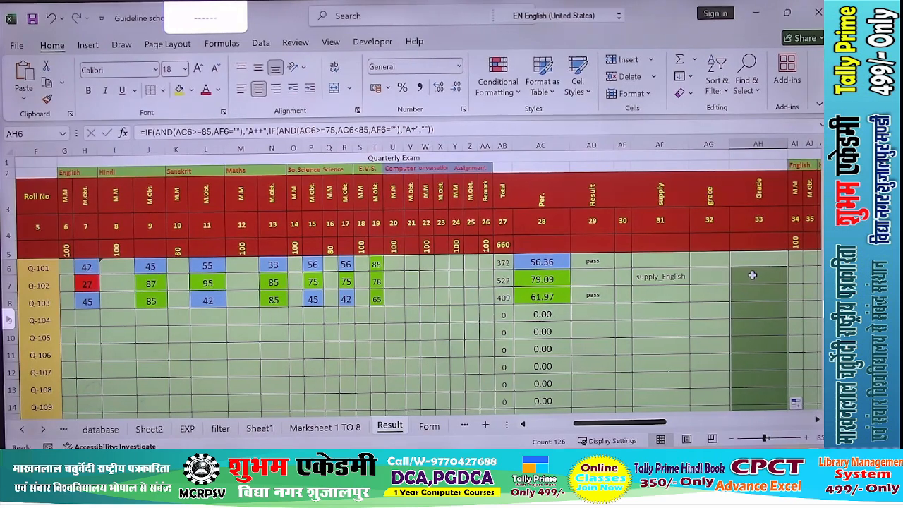
click(756, 259)
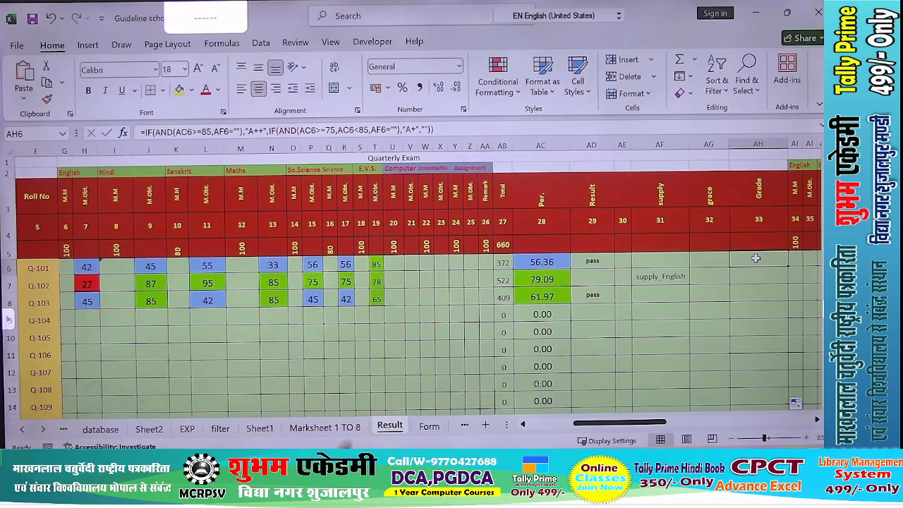
Copy the nested A+ IF test in the AH6 formula and insert the copy as that test's false value.
scroll(151, 374, right, 6)
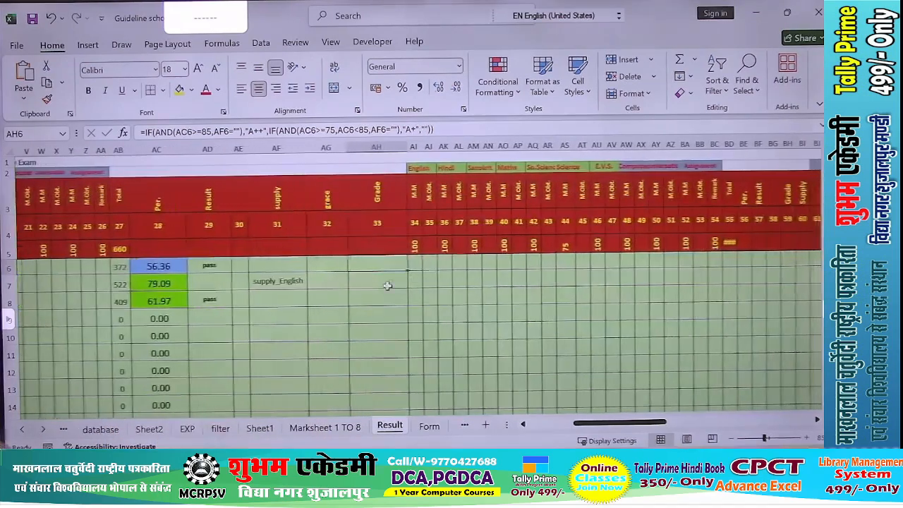
double_click(388, 265)
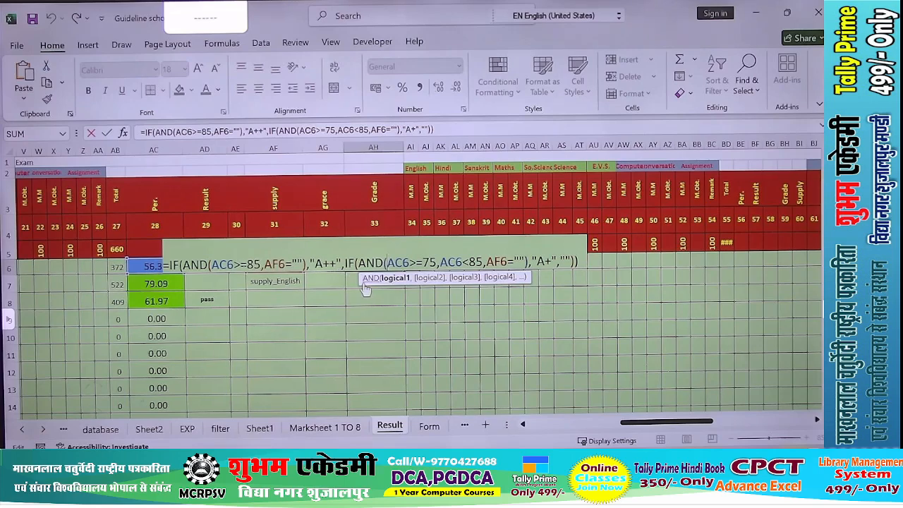
drag(345, 263, 560, 285)
key(ctrl+c)
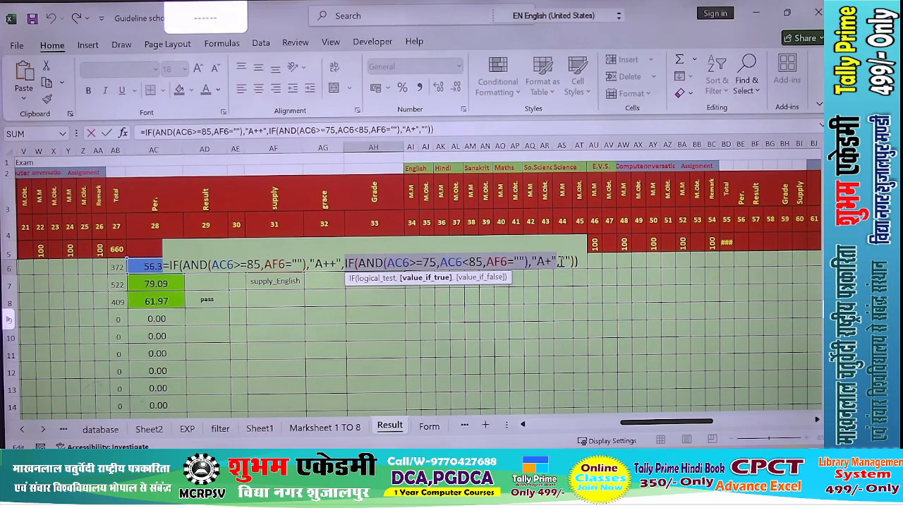
text(,)
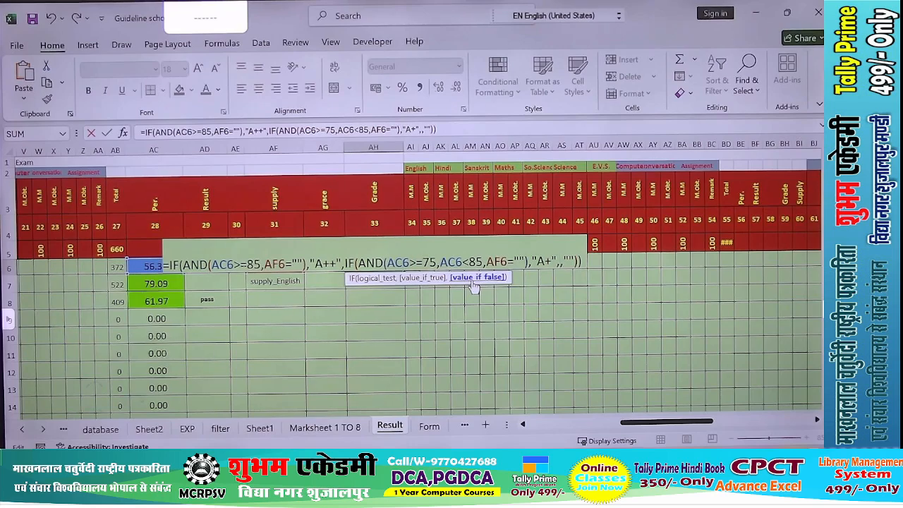
key(ctrl+v)
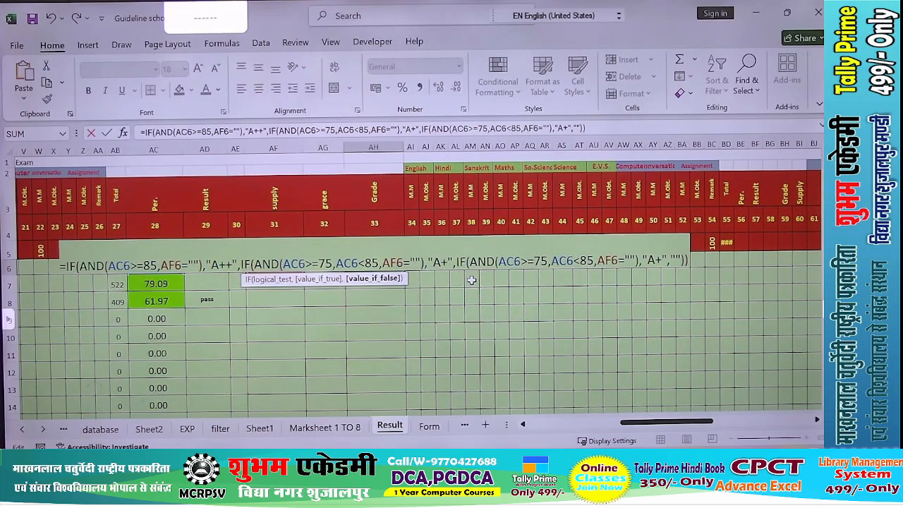
Change the copied test in AH6 to AC6>=60 and AC6<75 with the result "A".
click(543, 261)
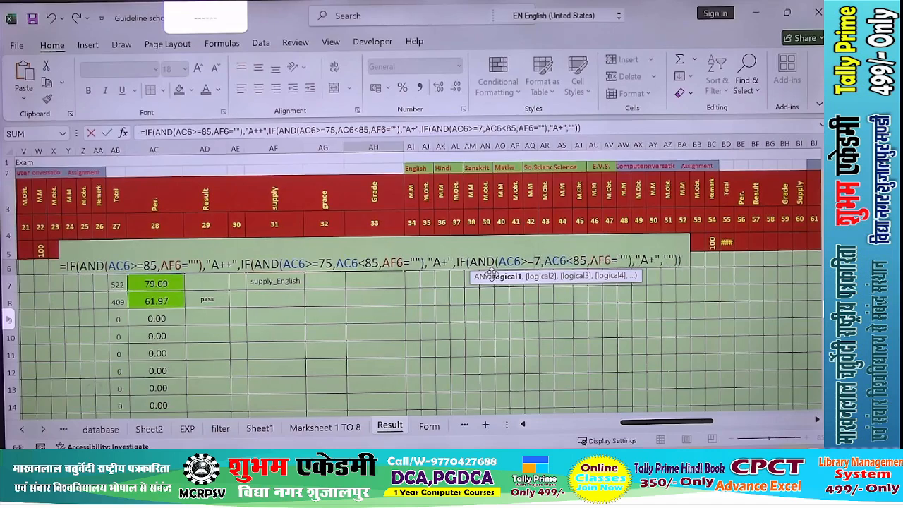
key(BackSpace)
text(6)
key(BackSpace)
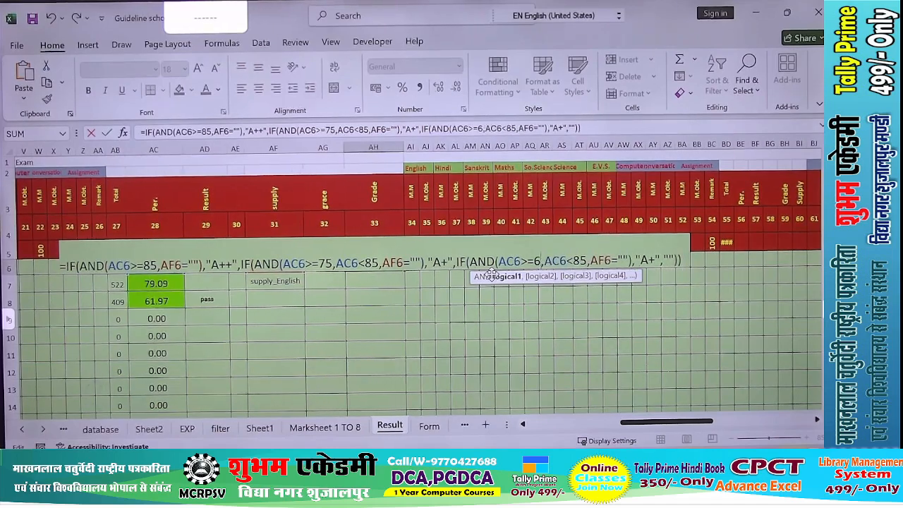
text(0)
key(Right)
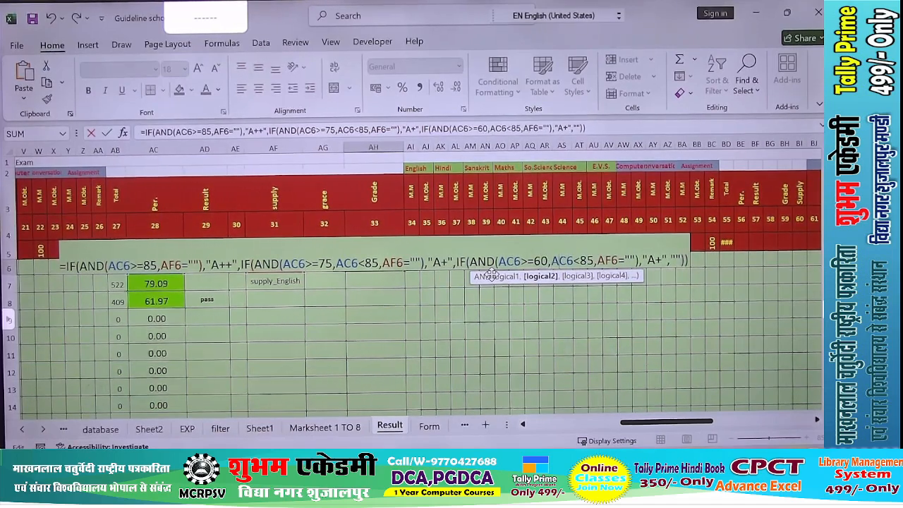
key(Delete)
text(7)
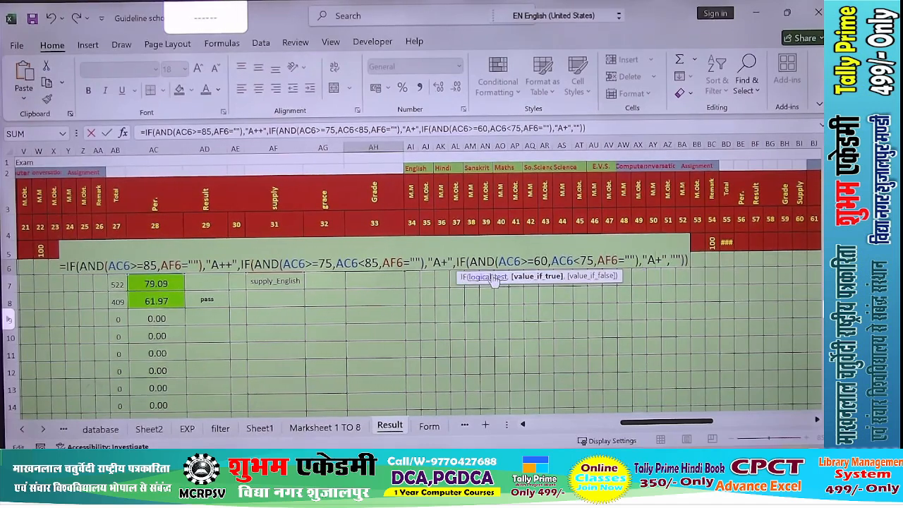
key(BackSpace)
key(Right)
key(Right)
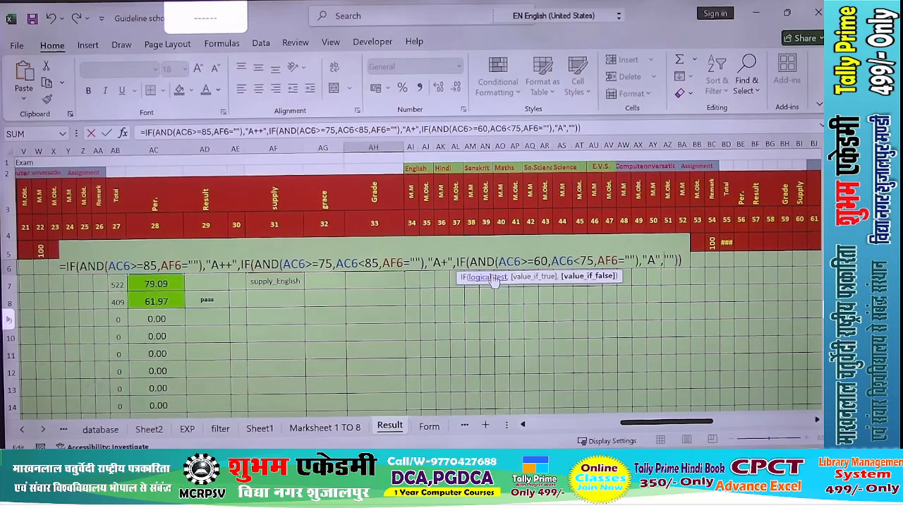
Insert another copy of the nested IF after the "A" result in AH6, with the limits AC6>=45 and AC6<60.
text(,)
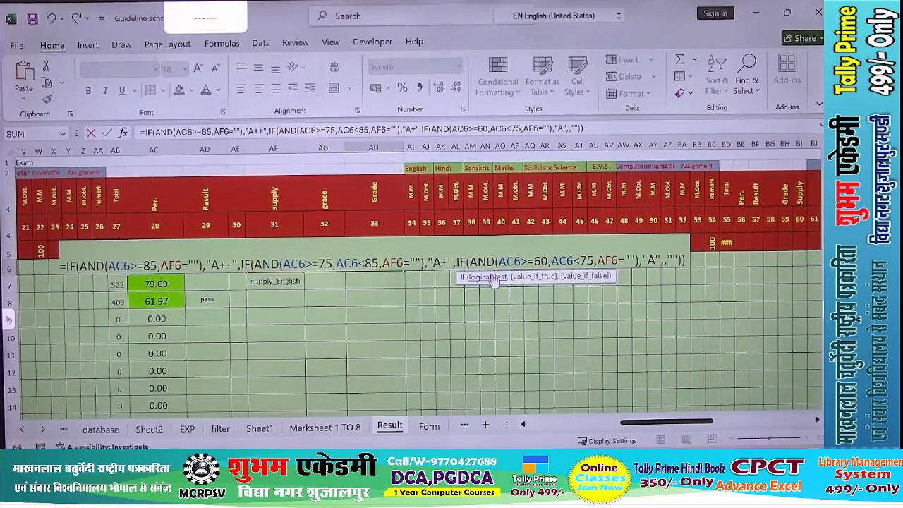
key(ctrl+v)
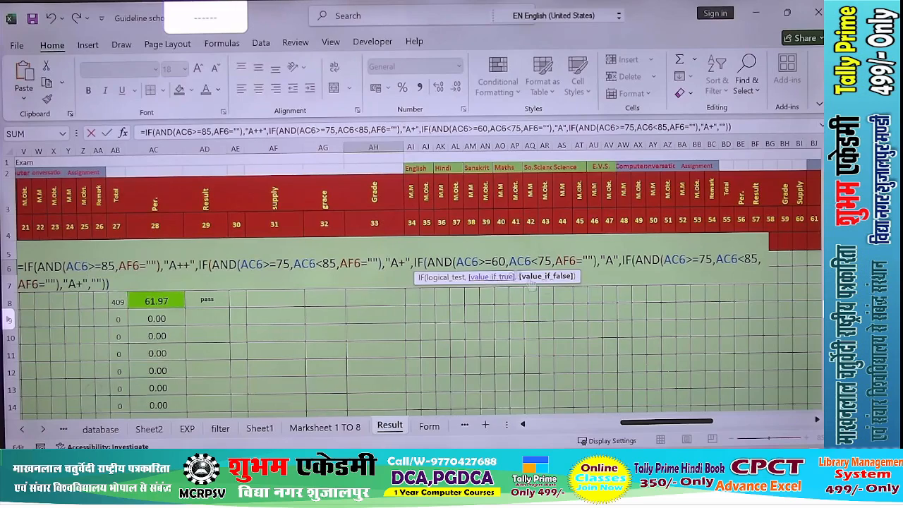
click(693, 259)
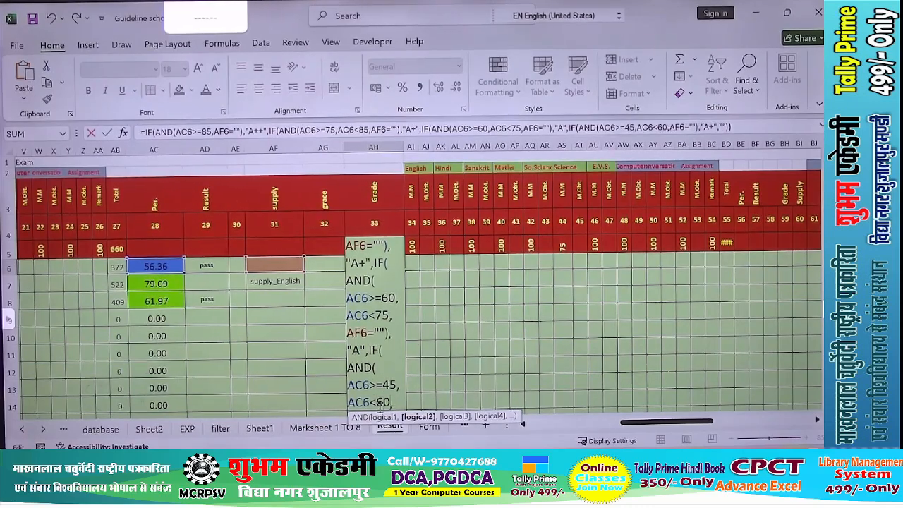
key(Return)
Change the result of the 45-to-60 test in the AH6 Grade formula to "B".
click(399, 285)
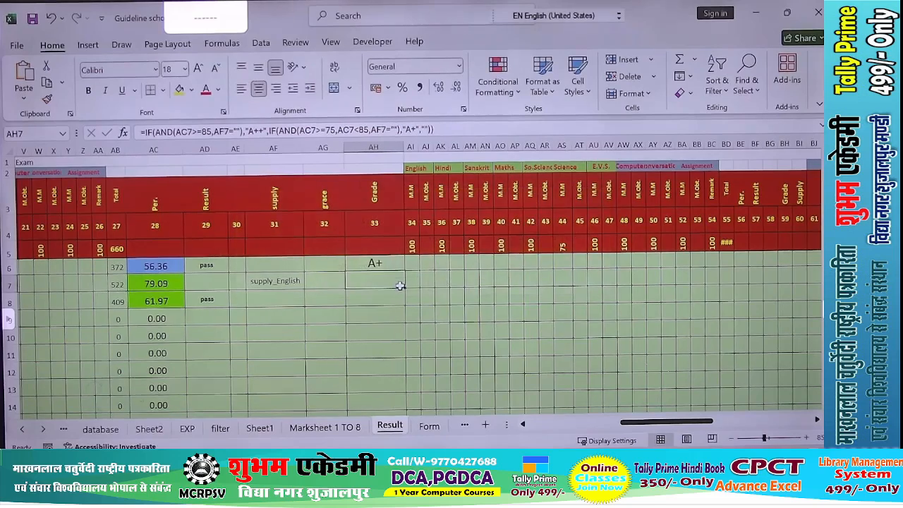
click(370, 262)
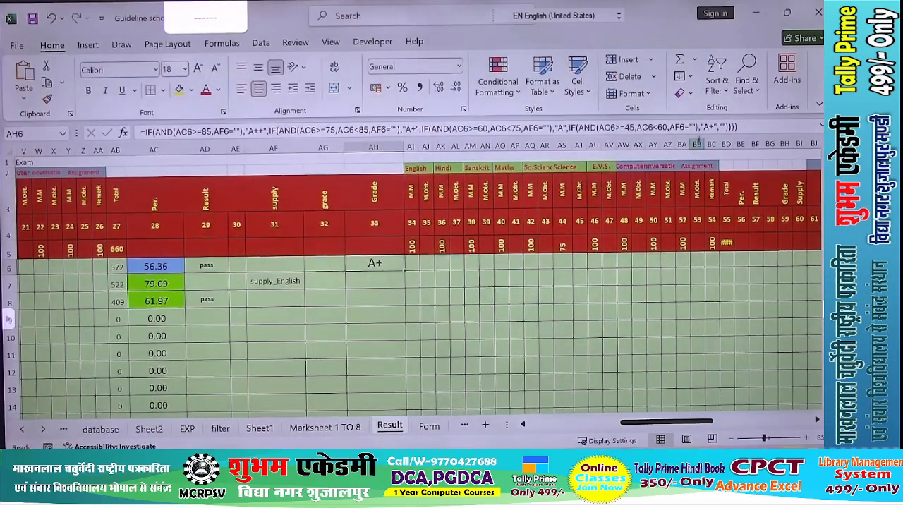
click(707, 126)
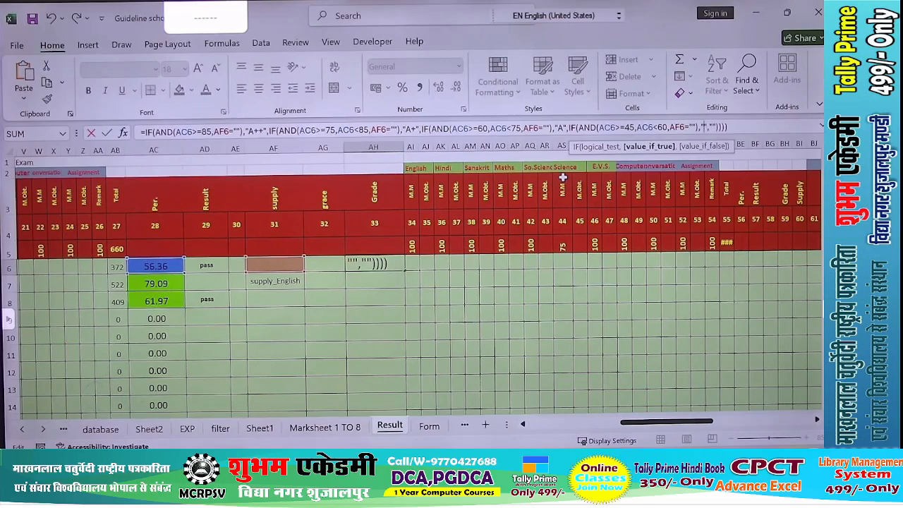
text(B)
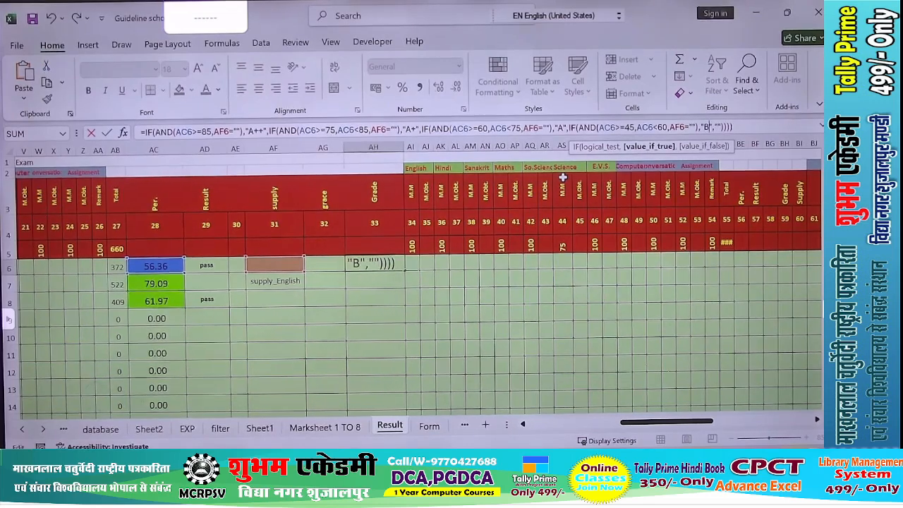
key(Return)
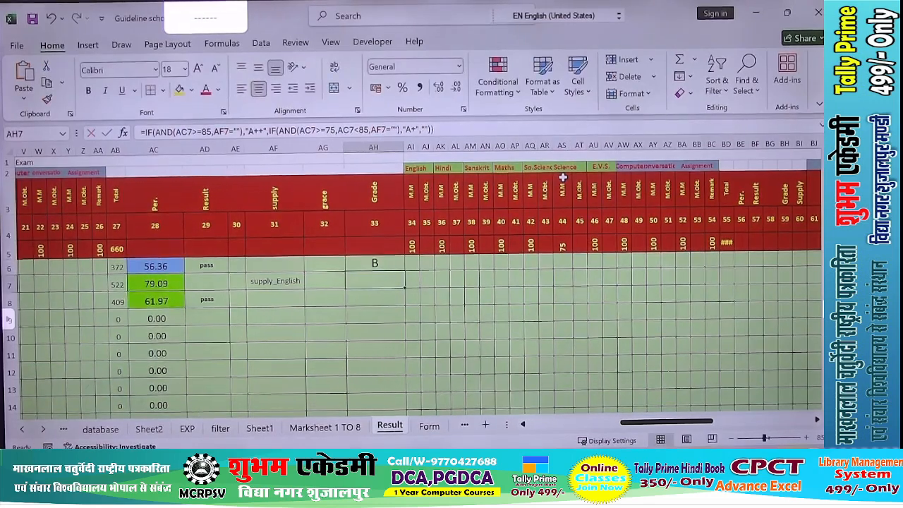
Insert another copy of the nested IF after the "B" result in the AH6 Grade formula and set its result to "Pass".
double_click(373, 264)
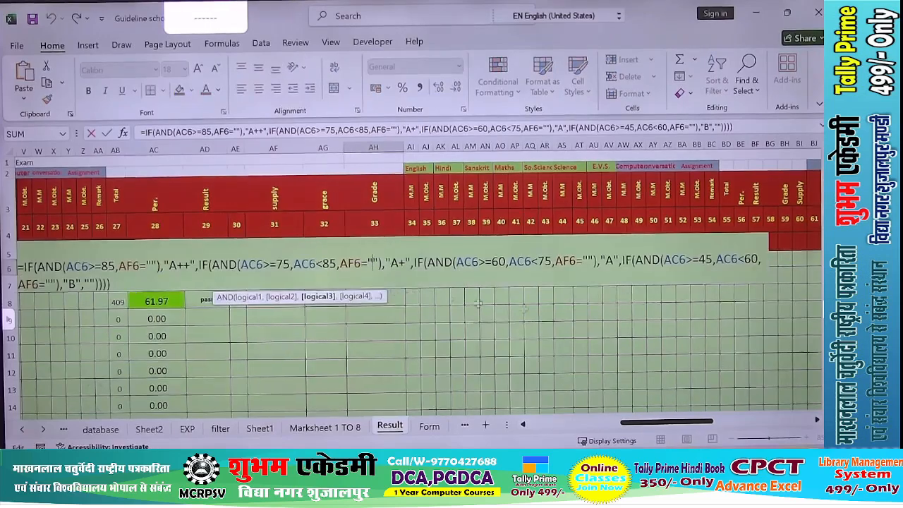
click(85, 283)
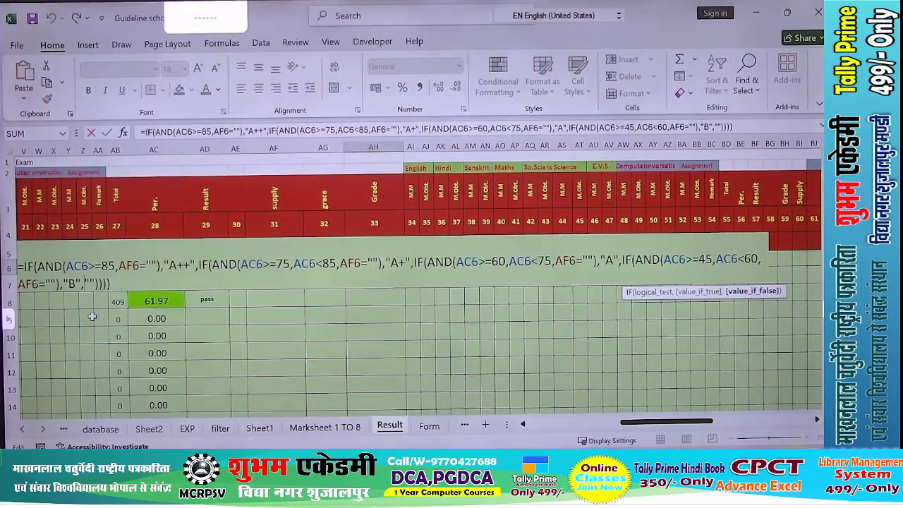
text(,)
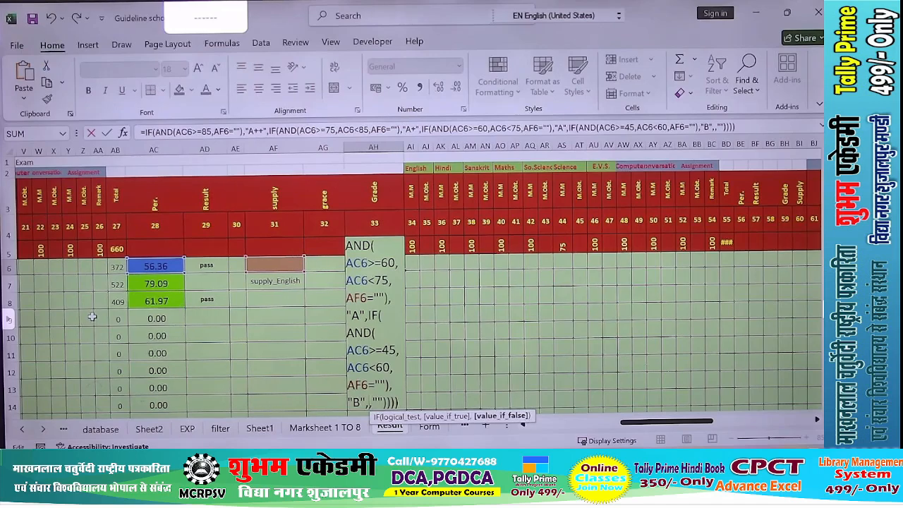
key(ctrl+v)
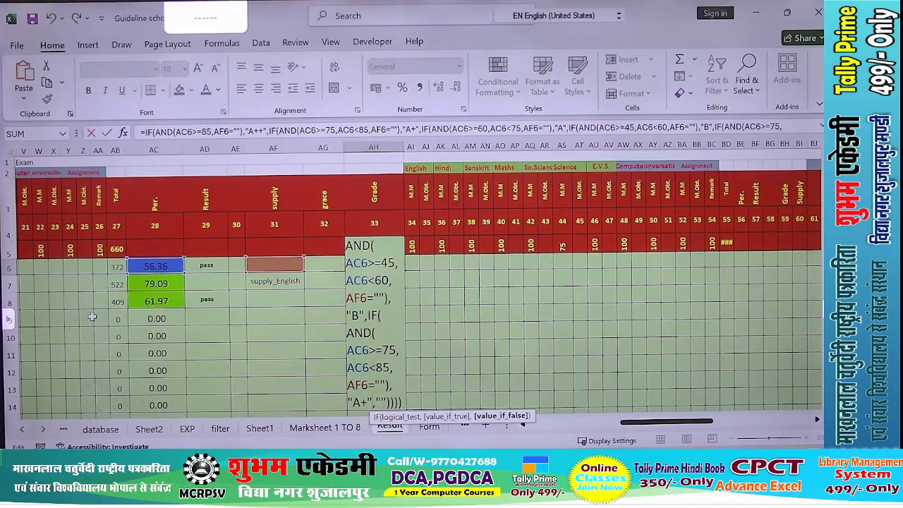
click(363, 401)
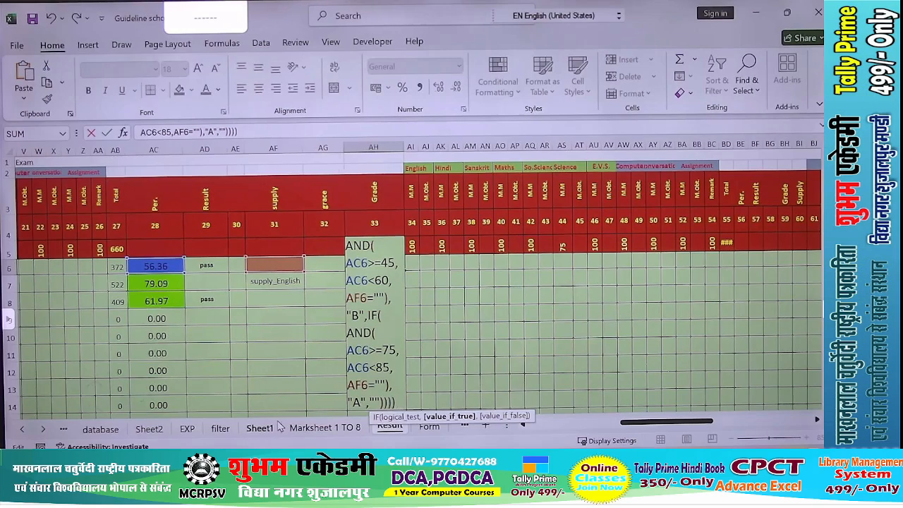
text(Pass)
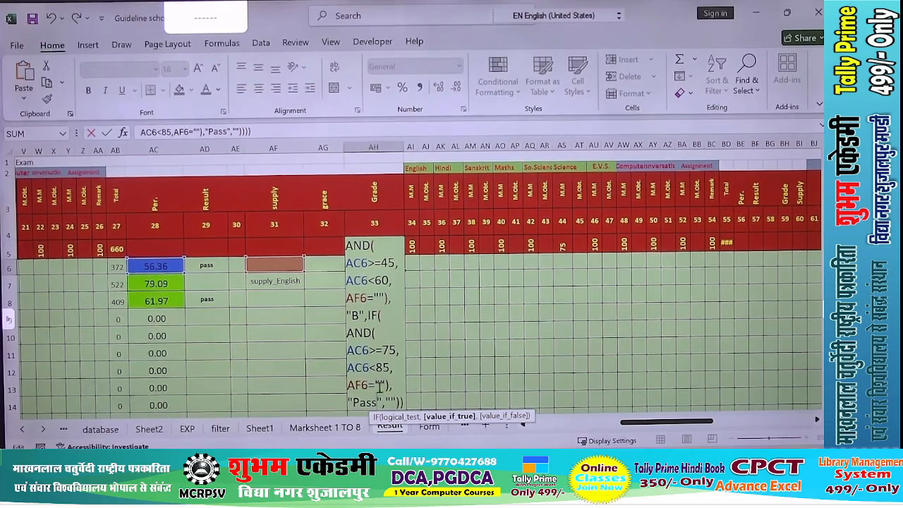
Change the "Pass" test in AH6 to AC6>=33 and AC6<45, and accept the suggested formula correction.
click(383, 349)
key(Delete)
key(Delete)
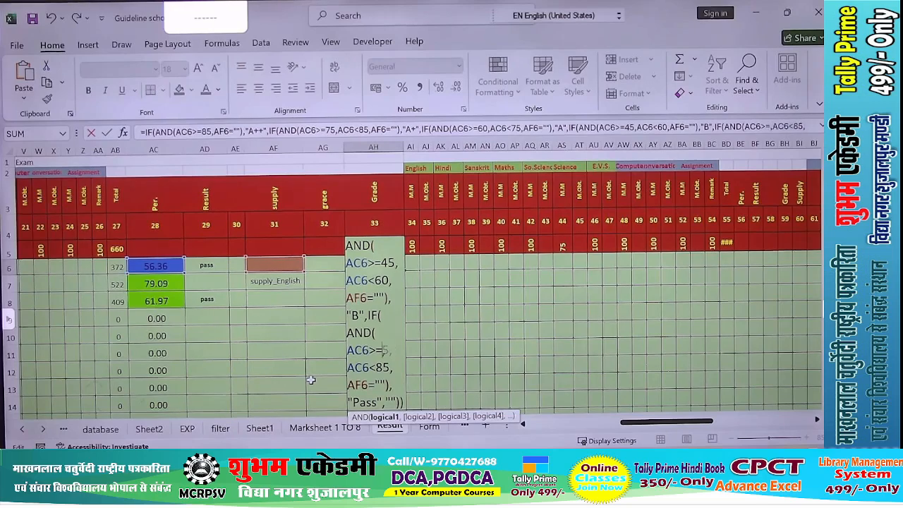
text(33)
key(Down)
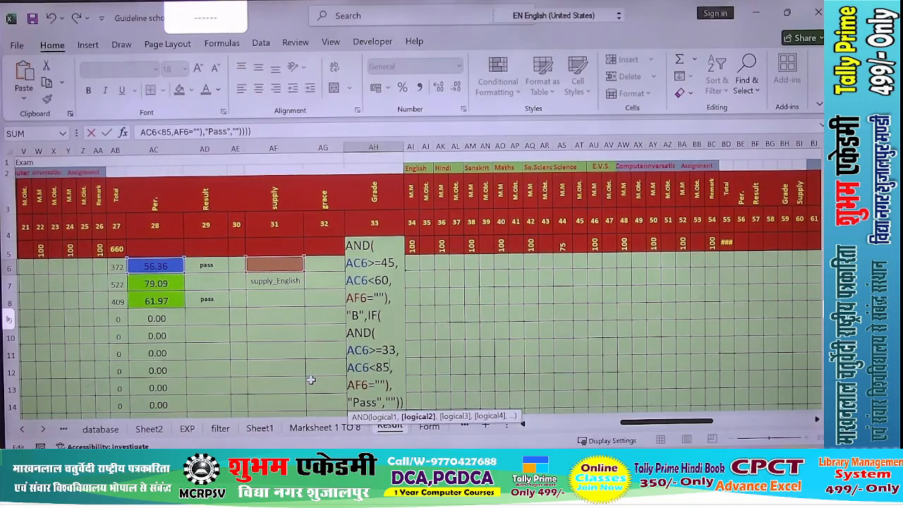
key(BackSpace)
key(BackSpace)
text(45)
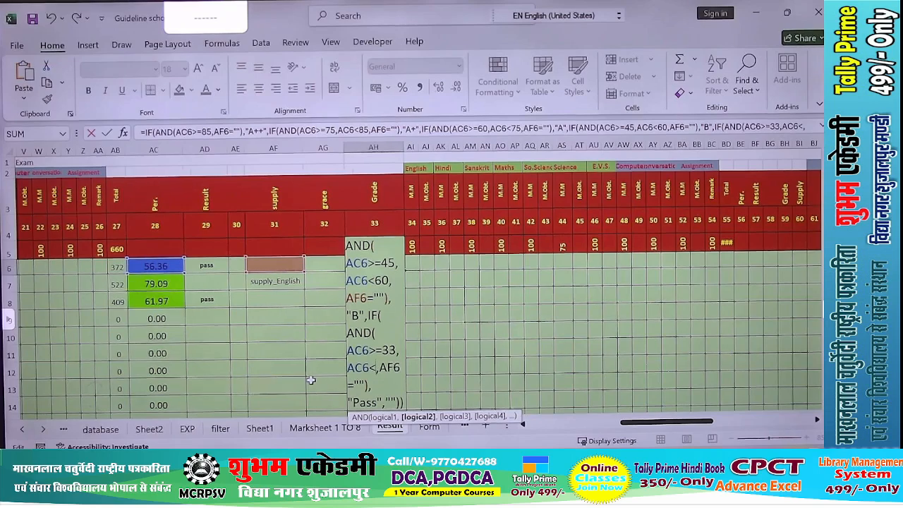
key(Return)
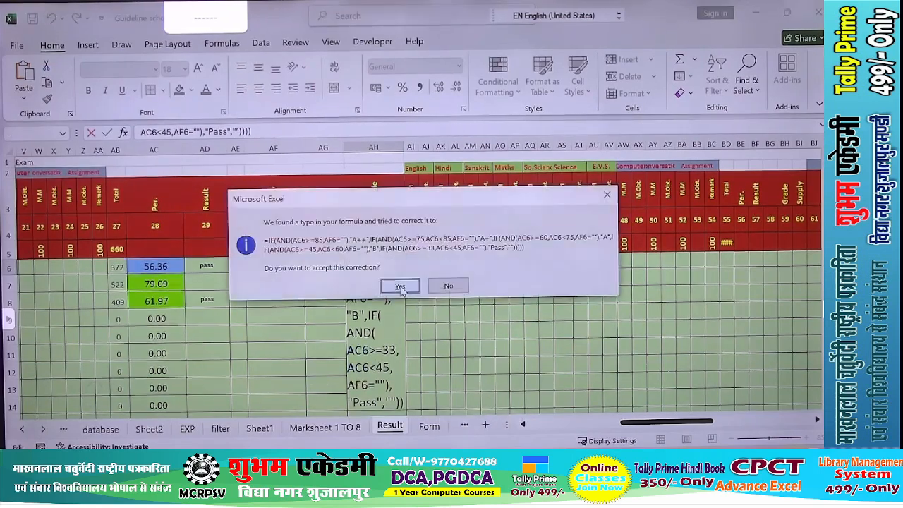
click(397, 284)
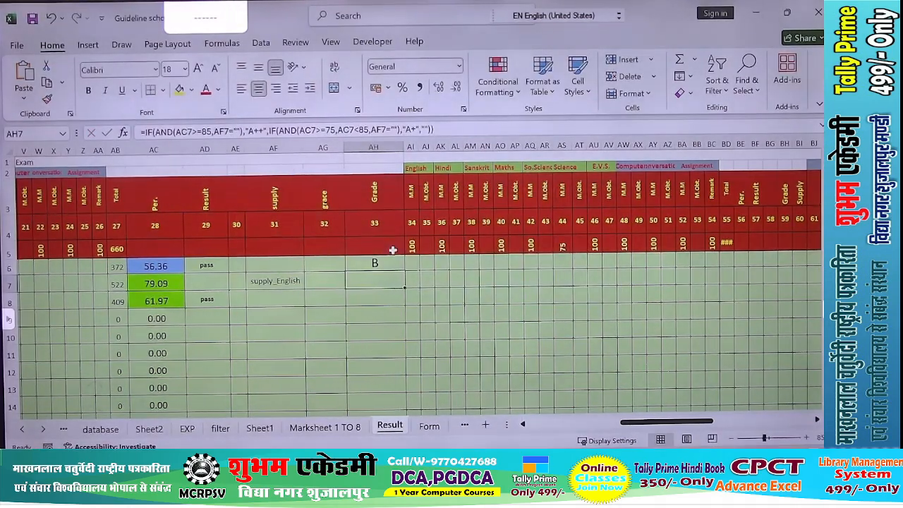
Fill the AH6 Grade formula down the rest of the Grade column.
click(380, 263)
double_click(404, 271)
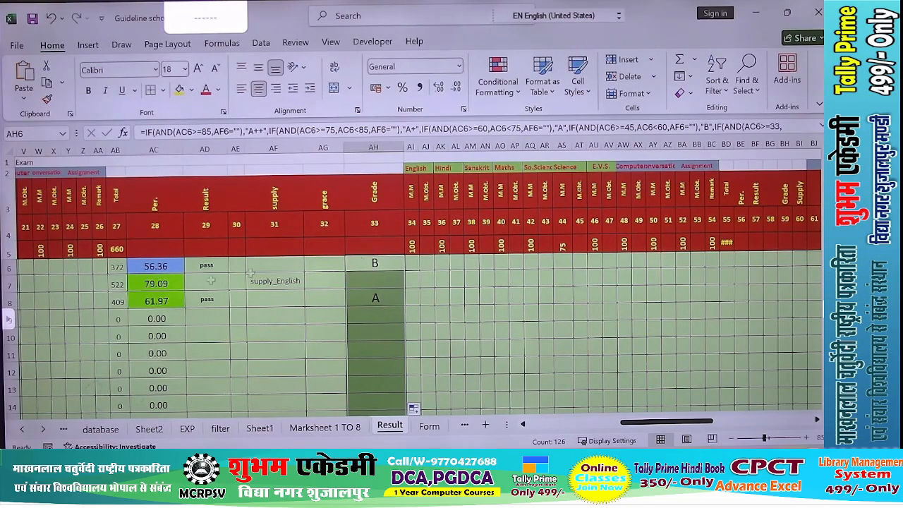
click(367, 282)
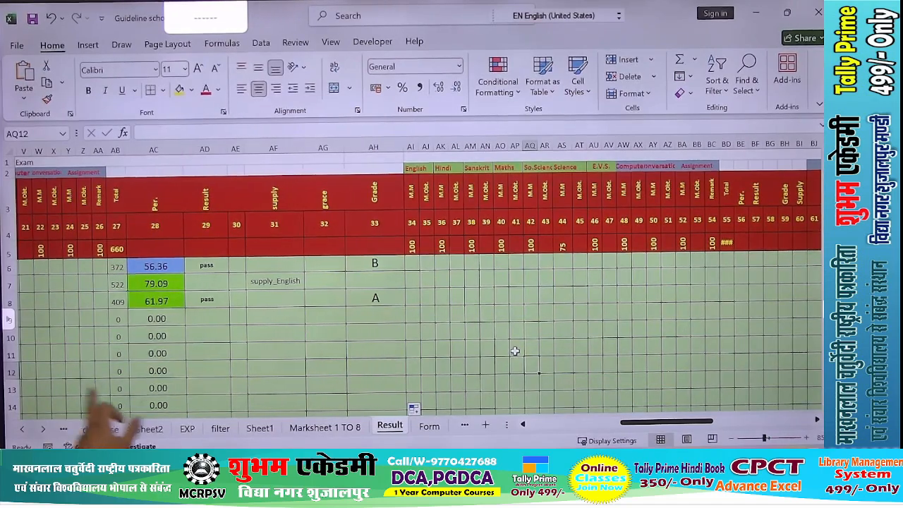
Test the grace case in row 6 by entering 32 as the English mark in H6 and 1 in I6.
scroll(515, 351, left, 6)
scroll(134, 363, left, 3)
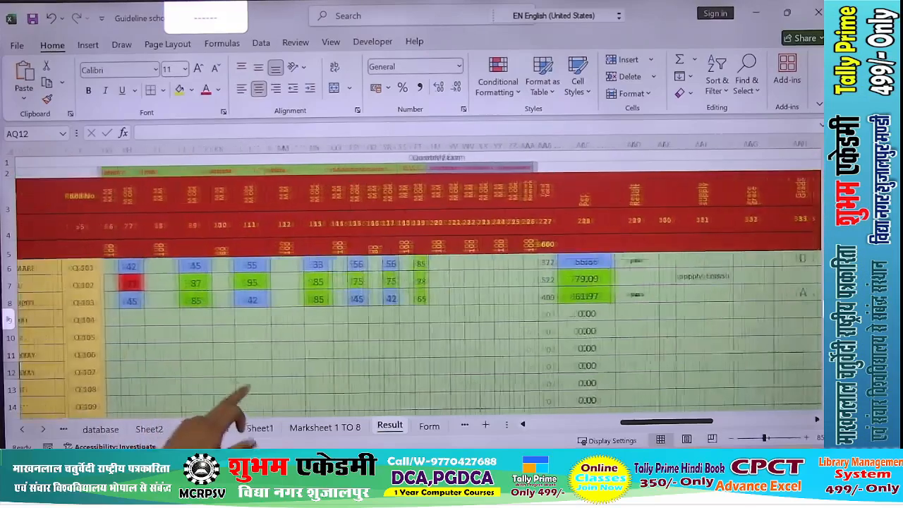
scroll(177, 373, right, 2)
click(65, 267)
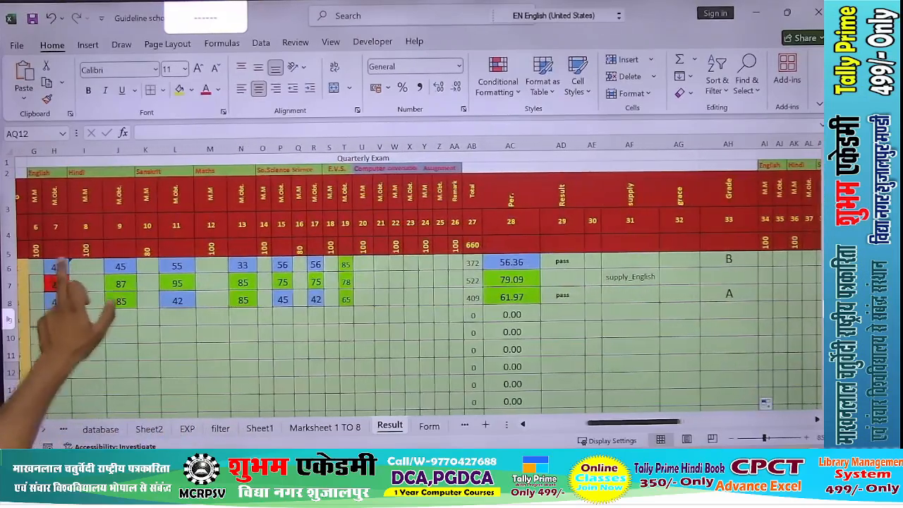
text(32)
key(Tab)
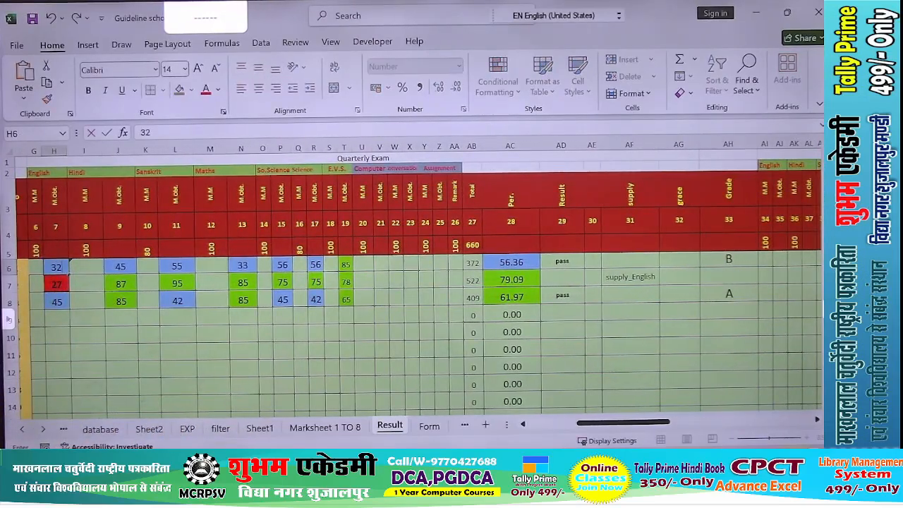
text(1)
key(Return)
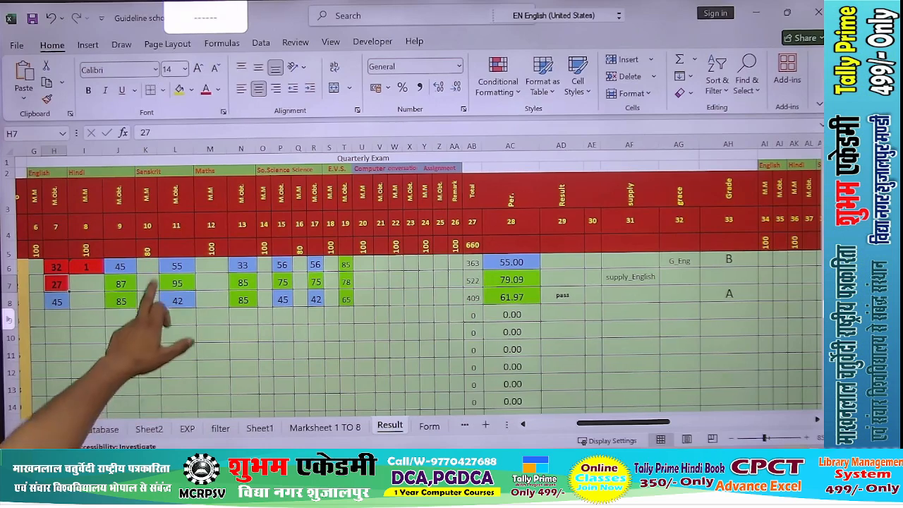
Select the Quarterly Exam marks range H6:T10.
click(150, 266)
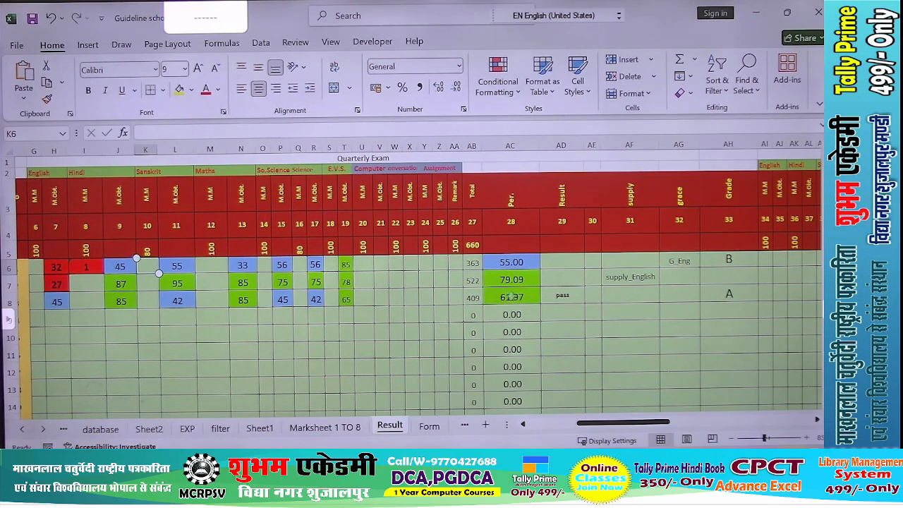
click(145, 299)
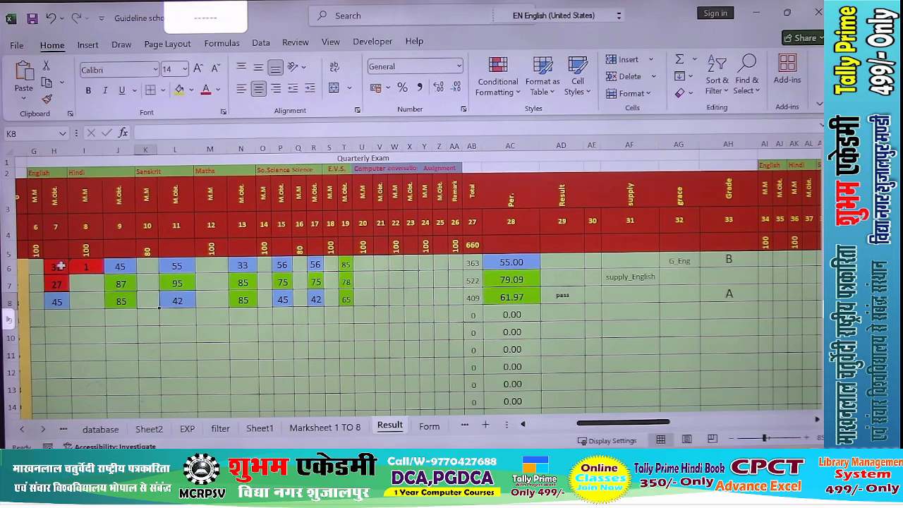
drag(61, 266, 351, 324)
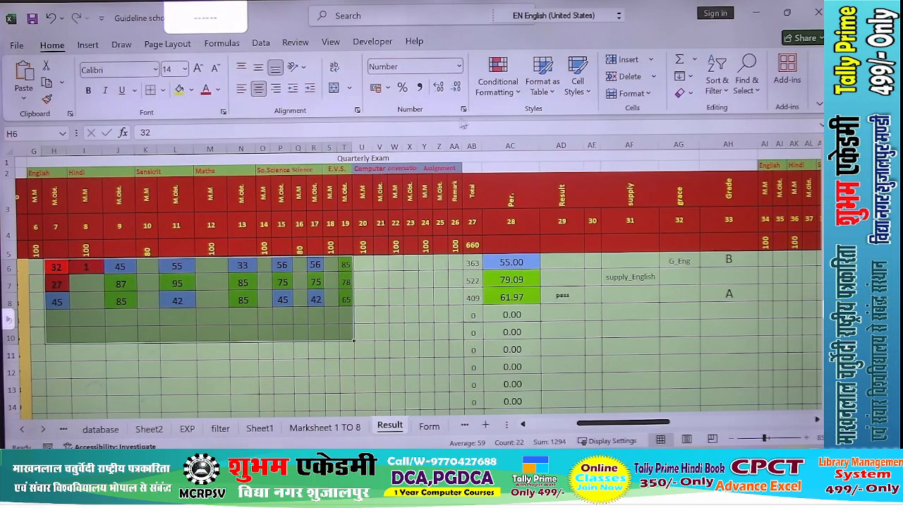
click(497, 88)
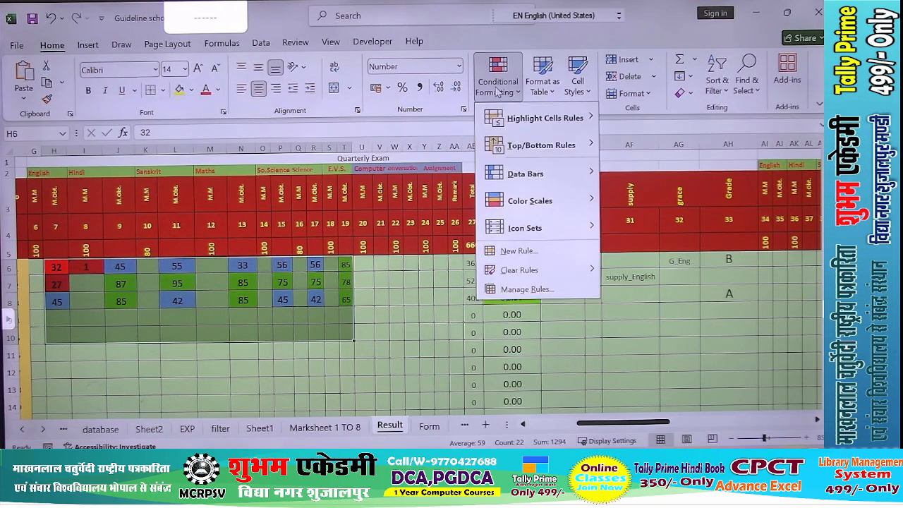
click(519, 250)
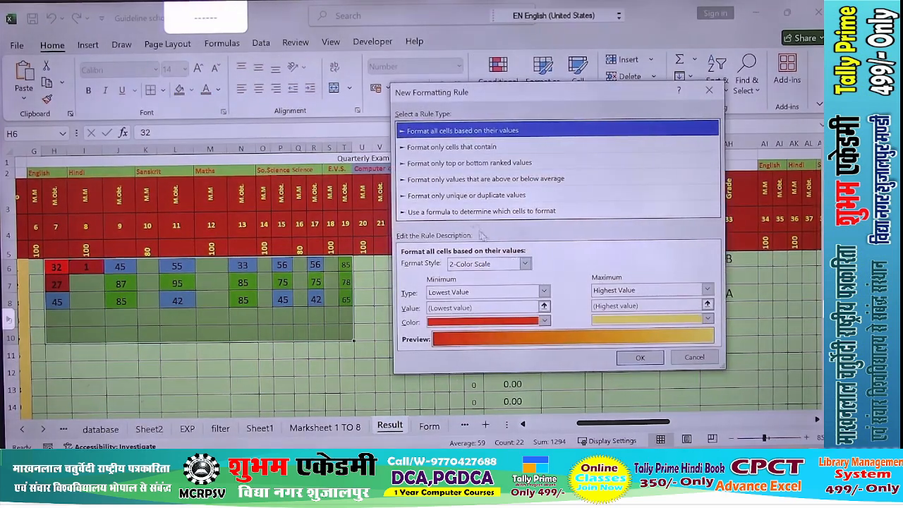
click(444, 148)
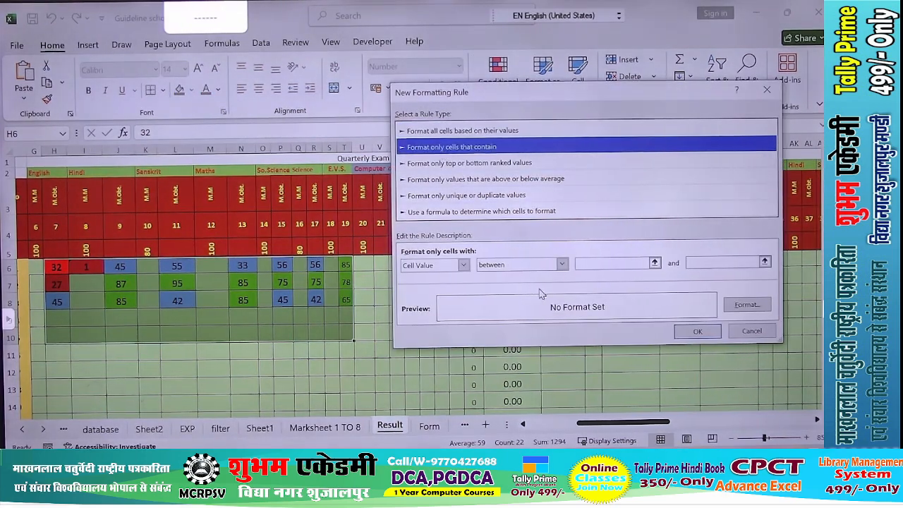
click(733, 331)
Examine the existing conditional formatting rules for the selected marks, including the settings of the 33 to 59 rule and the 1 to 32 rules.
click(498, 74)
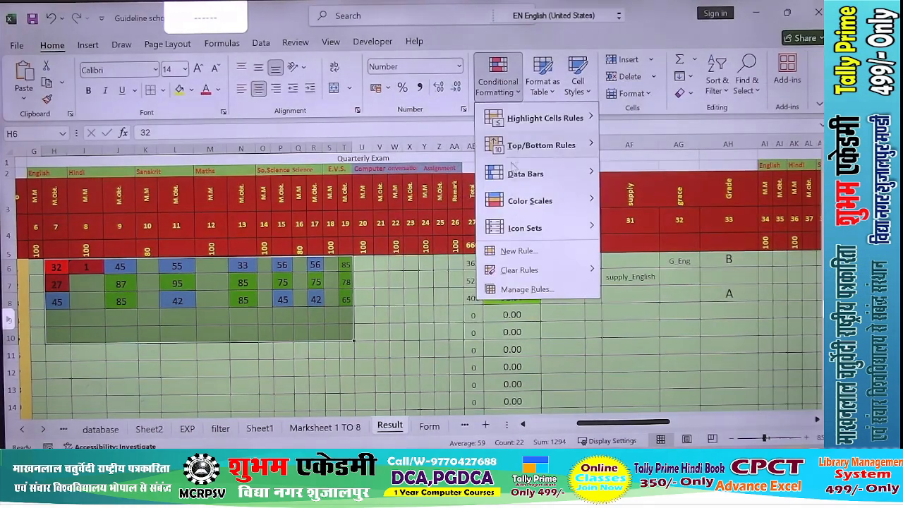
click(526, 289)
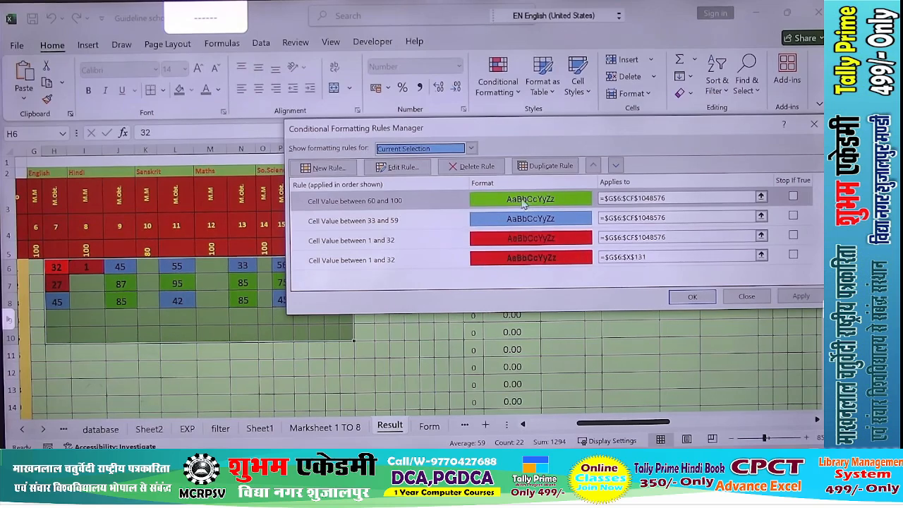
click(399, 220)
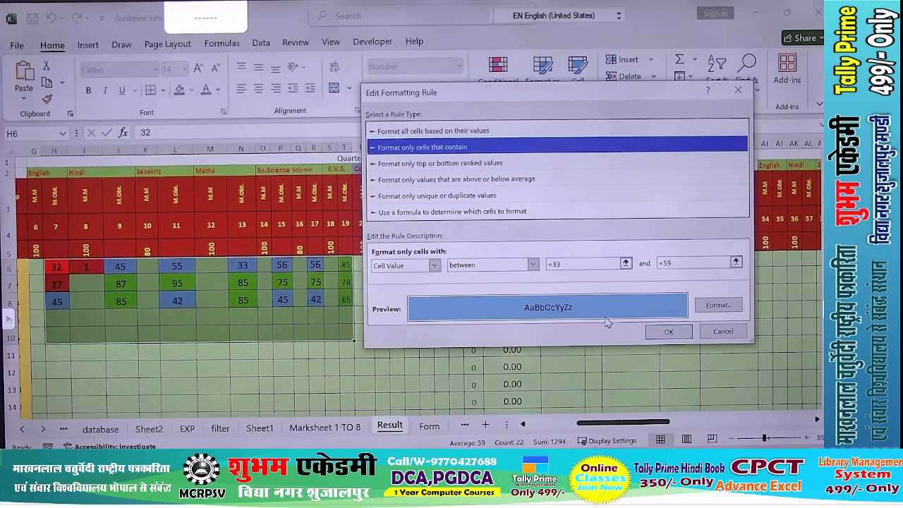
click(677, 331)
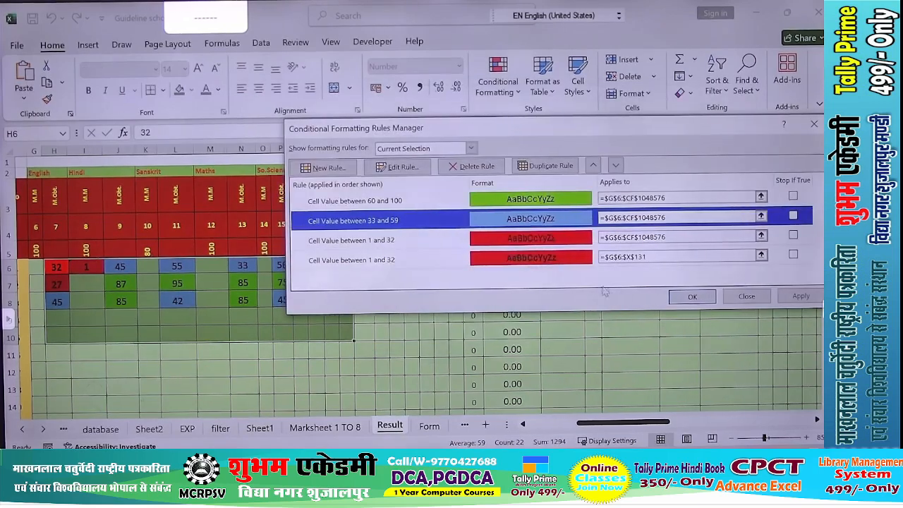
click(409, 241)
click(407, 261)
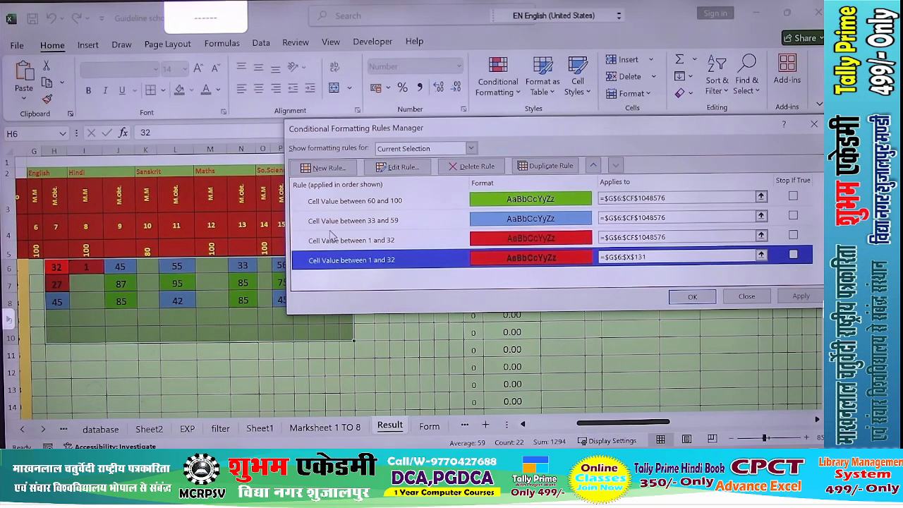
click(691, 296)
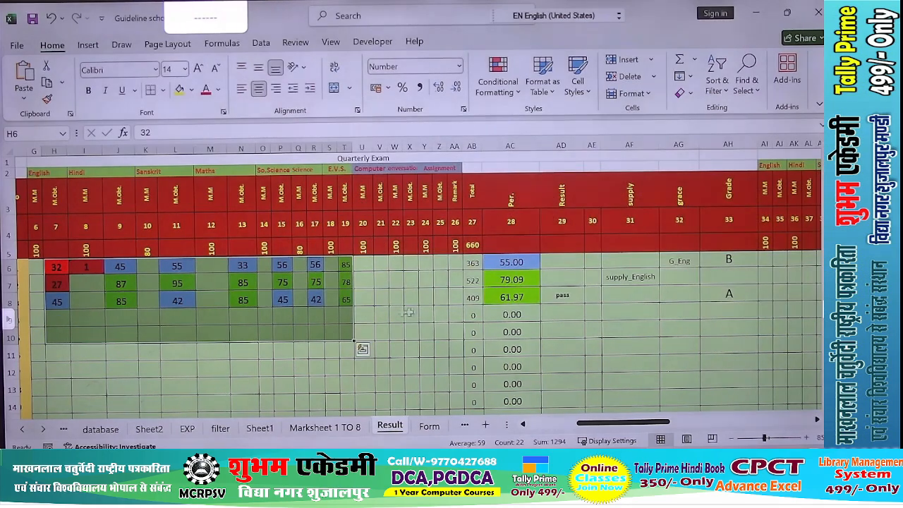
click(391, 313)
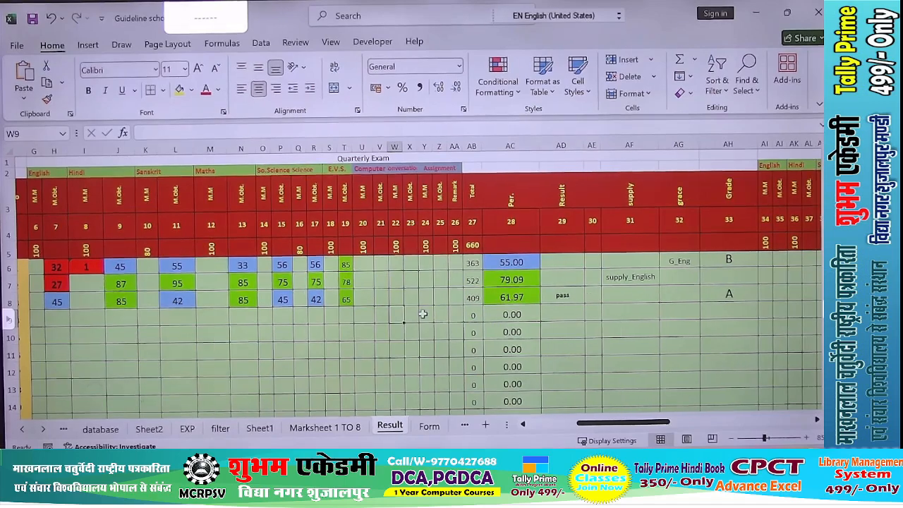
Open the Marksheet 1 TO 8 sheet and select the enrolment number cell B6.
click(353, 432)
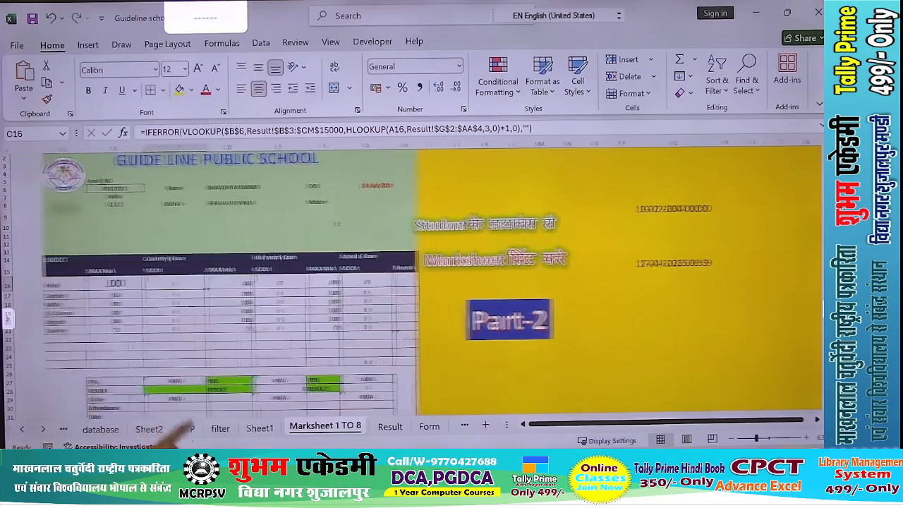
click(97, 195)
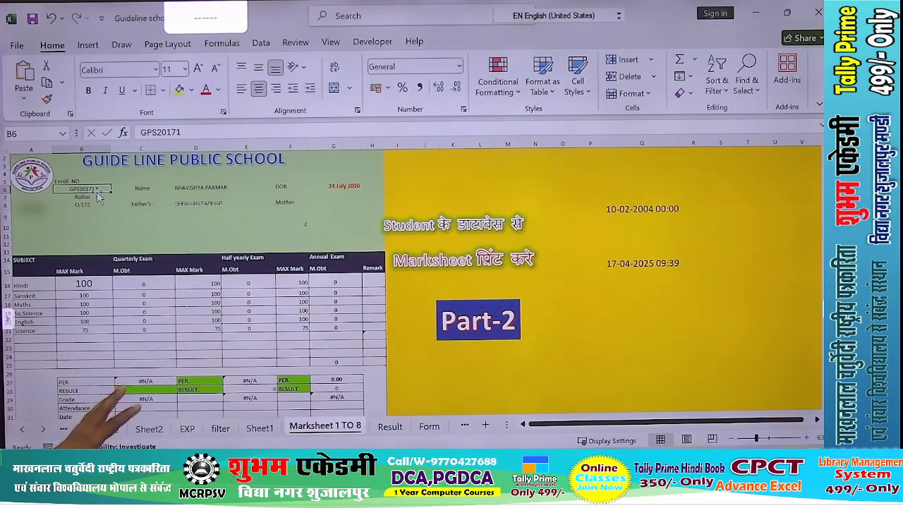